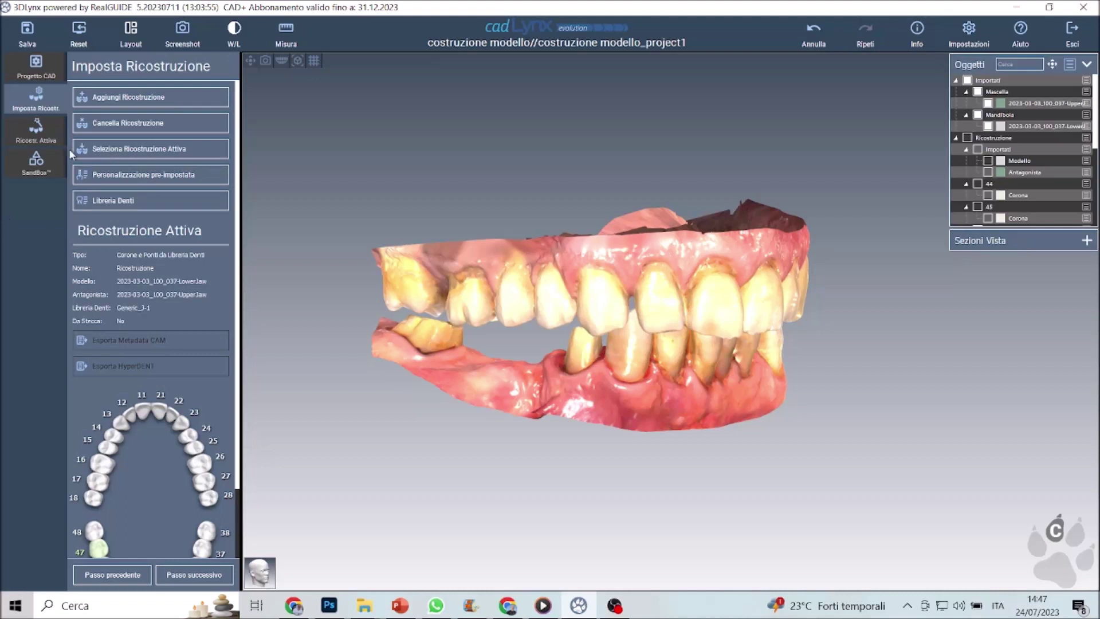
- Add a new Creazione Modelli reconstruction and inspect the margin line around tooth 44
{"action": "left_click", "coordinate": [111, 98]}
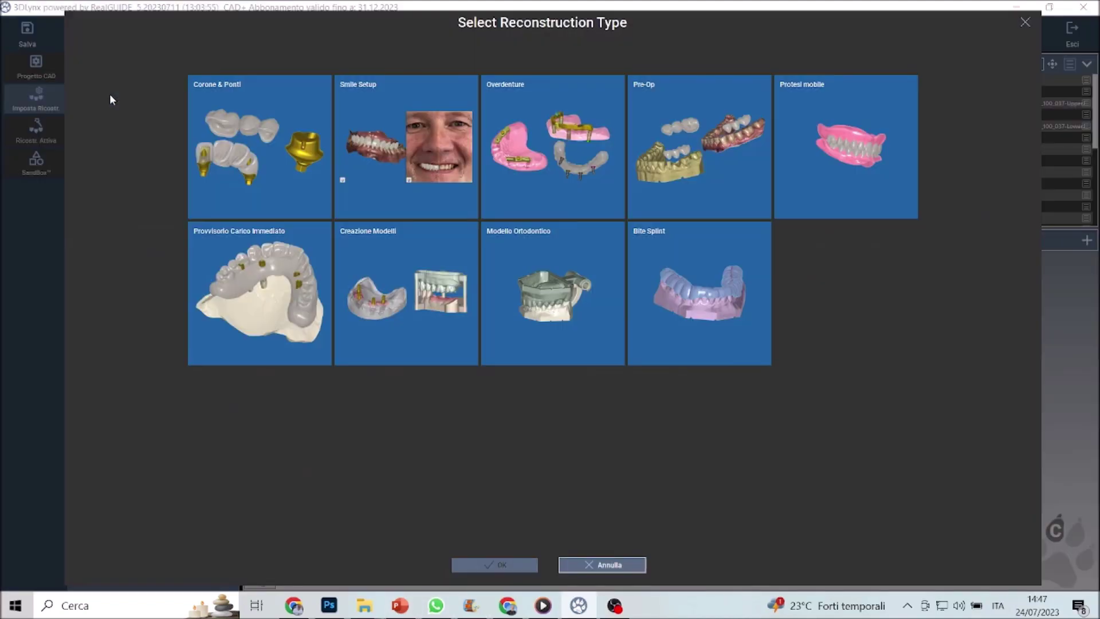
{"action": "double_click", "coordinate": [424, 298]}
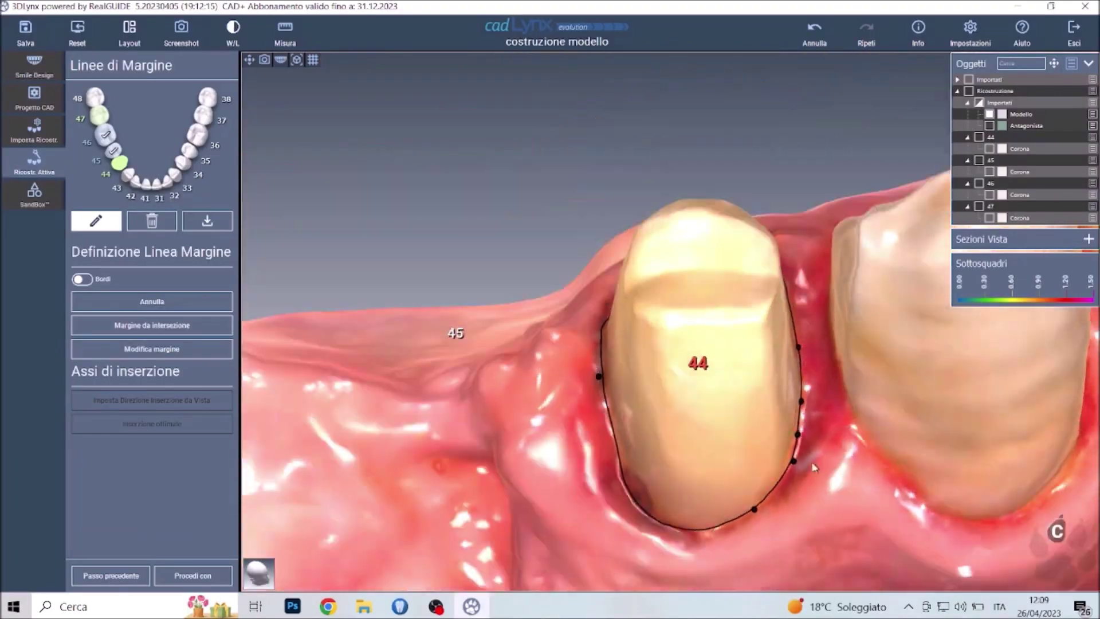
{"action": "left_click_drag", "start_coordinate": [454, 327], "coordinate": [888, 523]}
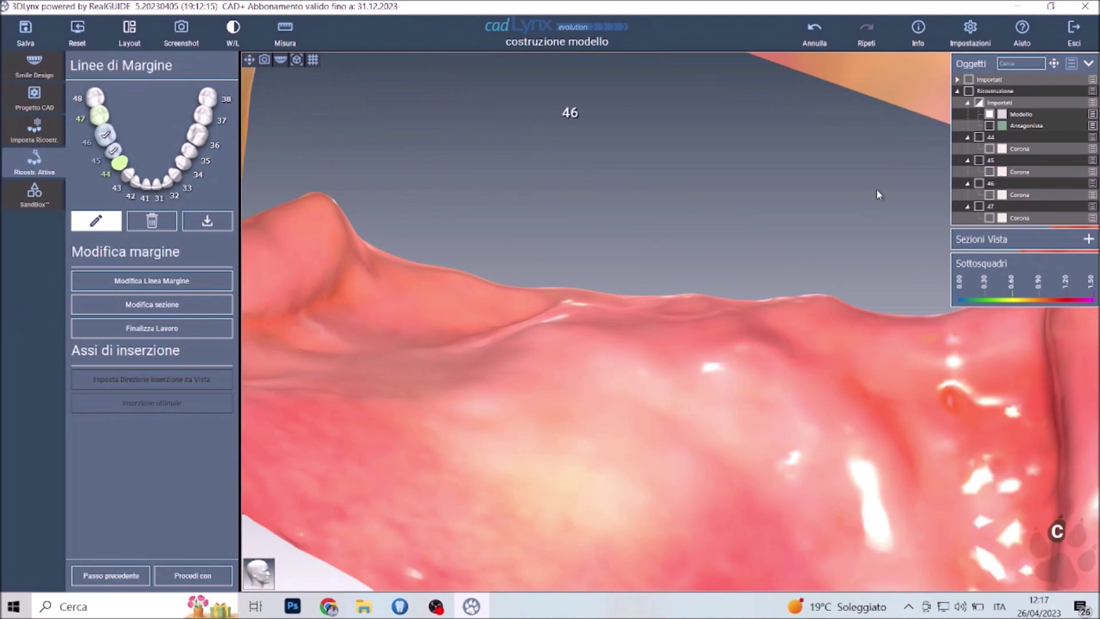
- Redraw tooth 47's margin line with the pencil, extending the correction down its side
{"action": "left_click_drag", "start_coordinate": [877, 191], "coordinate": [637, 183]}
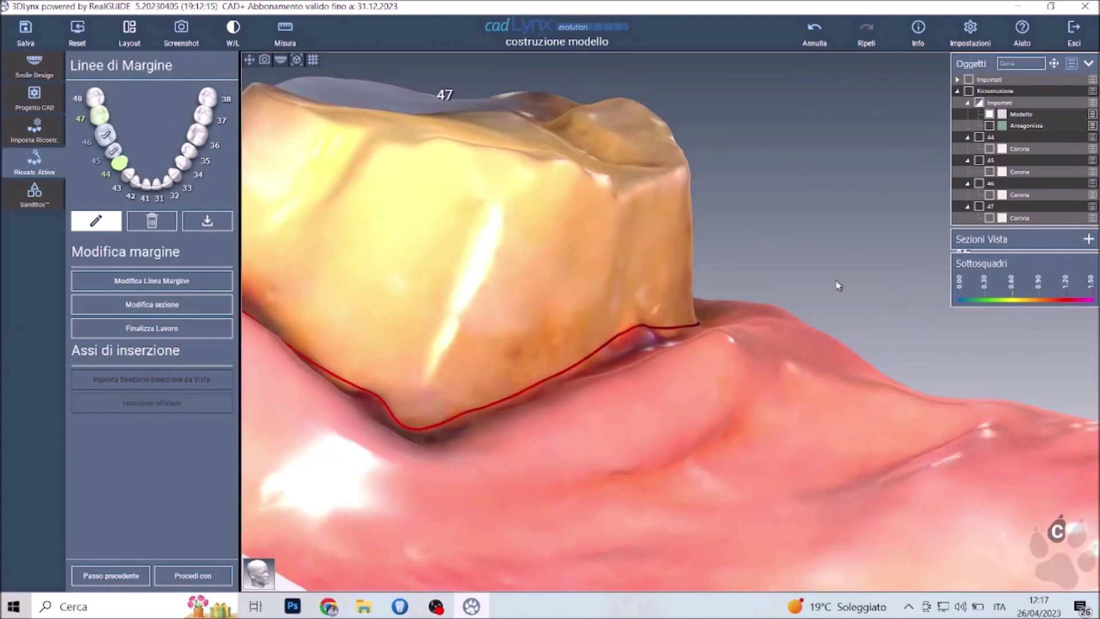
{"action": "left_click_drag", "start_coordinate": [688, 241], "coordinate": [730, 260]}
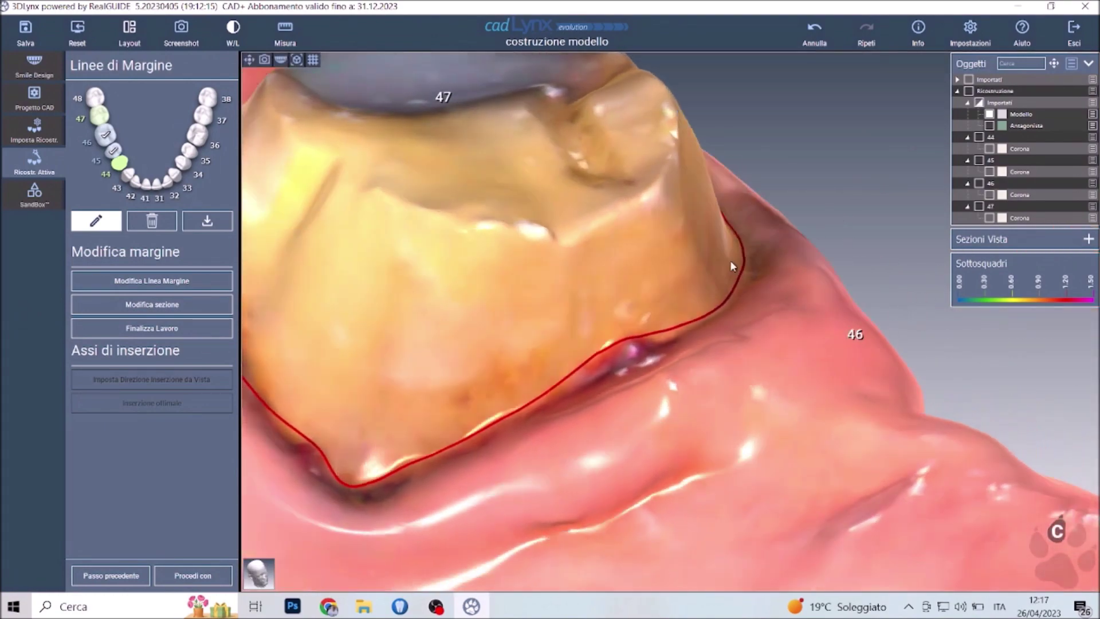
{"action": "left_click", "coordinate": [99, 117]}
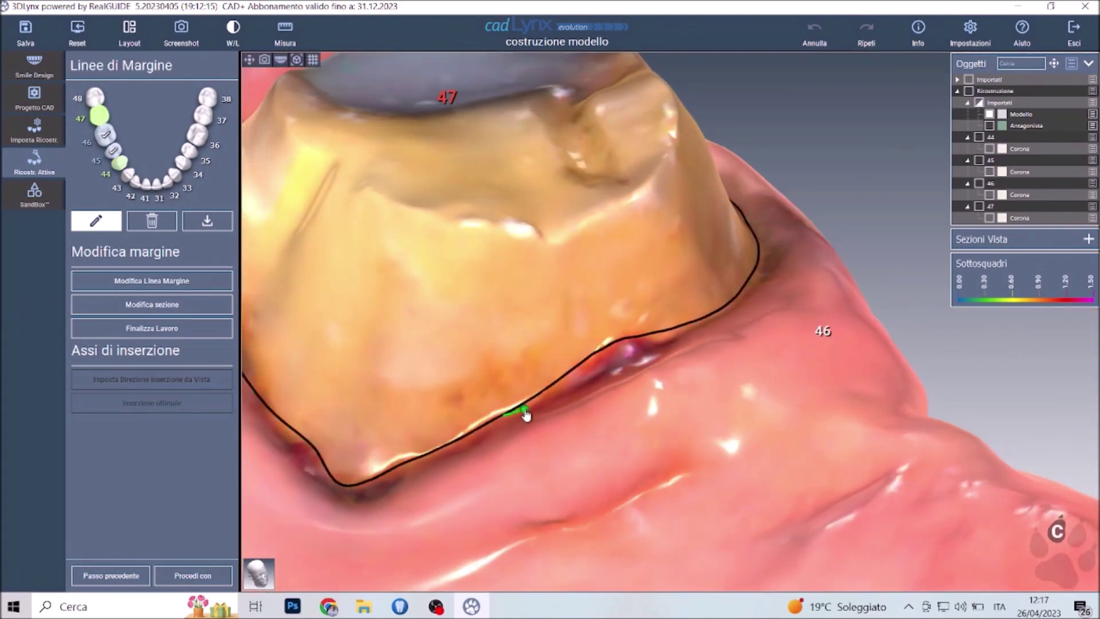
{"action": "left_click_drag", "start_coordinate": [707, 329], "coordinate": [707, 330]}
{"action": "mouse_move", "coordinate": [706, 329]}
{"action": "right_mouse_down"}
{"action": "mouse_move", "coordinate": [695, 393]}
{"action": "mouse_move", "coordinate": [864, 368]}
{"action": "mouse_move", "coordinate": [860, 442]}
{"action": "mouse_move", "coordinate": [698, 330]}
{"action": "right_mouse_up"}
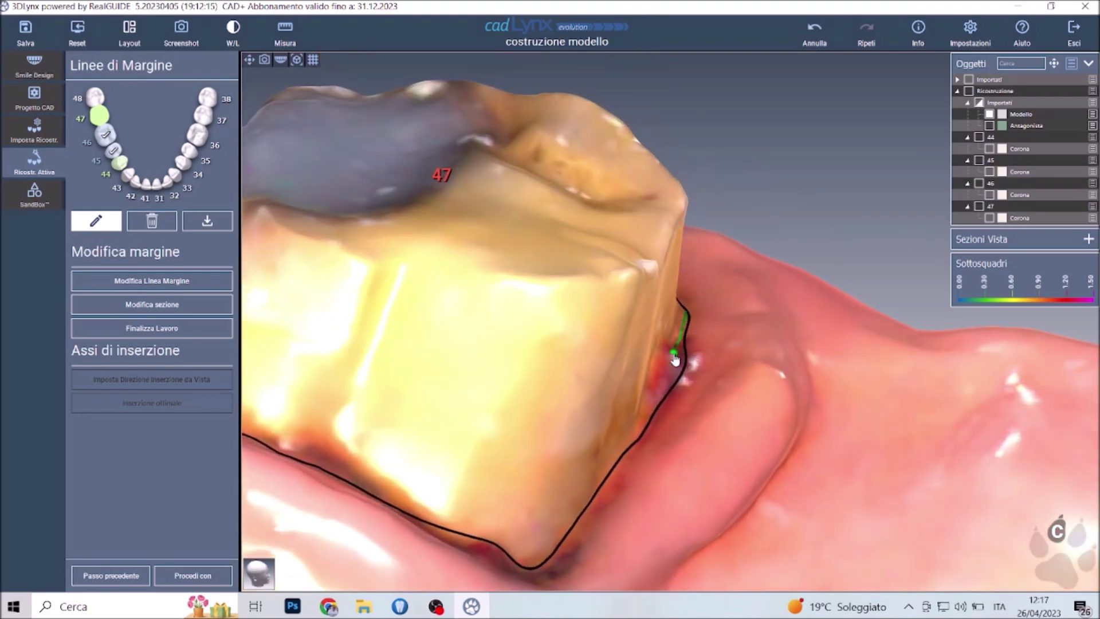
{"action": "left_click_drag", "start_coordinate": [649, 424], "coordinate": [639, 444]}
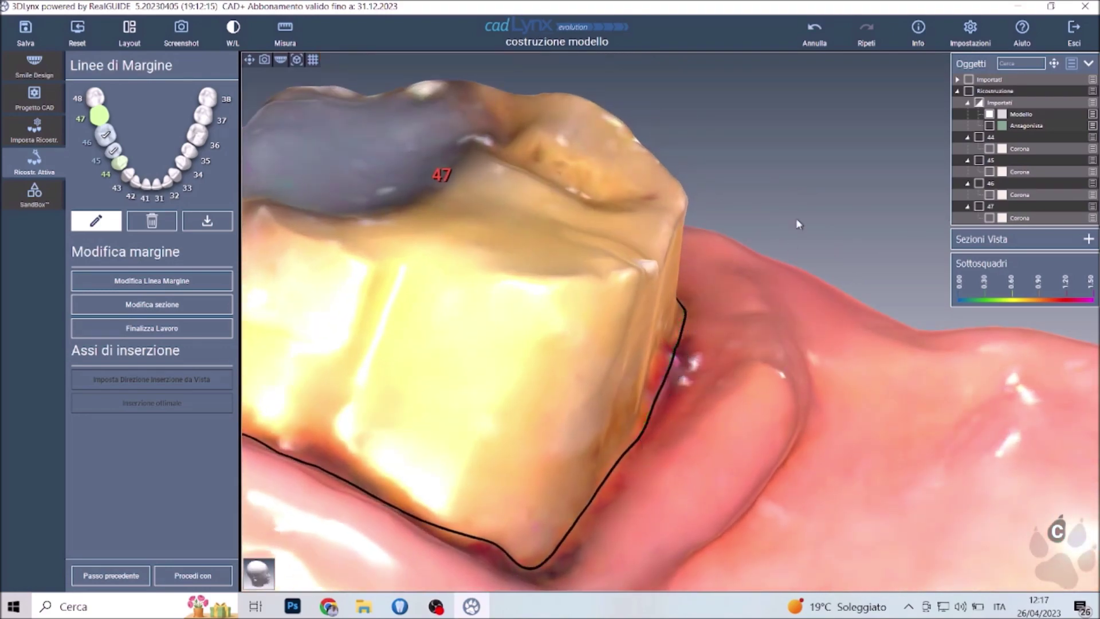
{"action": "right_click_drag", "start_coordinate": [798, 223], "coordinate": [683, 202]}
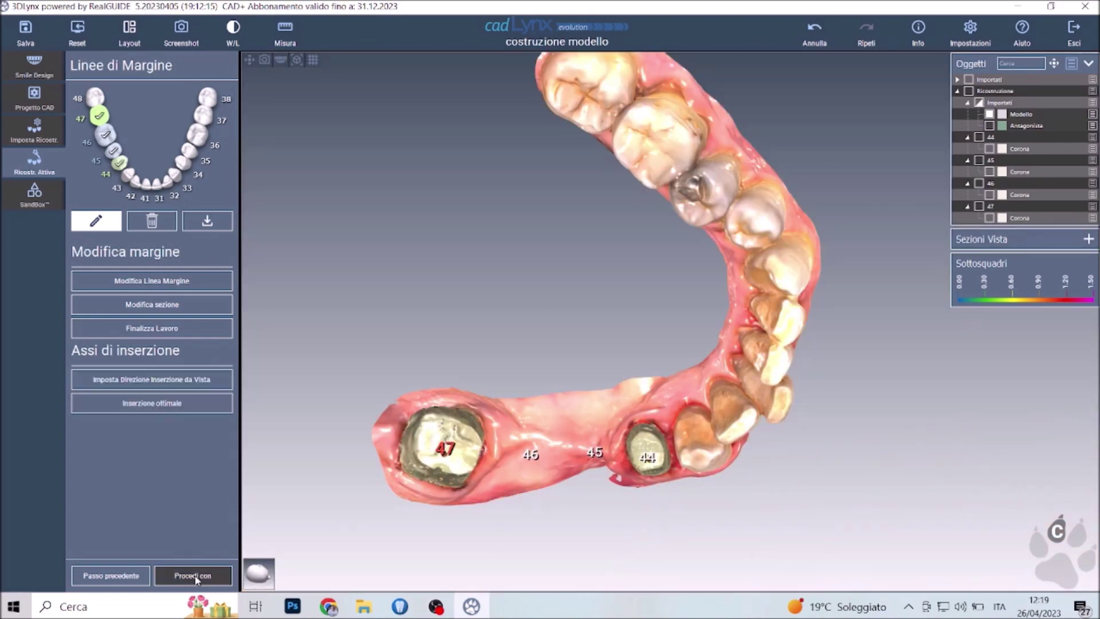
- Advance through model editing to Estrudi Bordo with 5,0 mm bases and 2,0 mm shell
{"action": "left_click", "coordinate": [192, 576]}
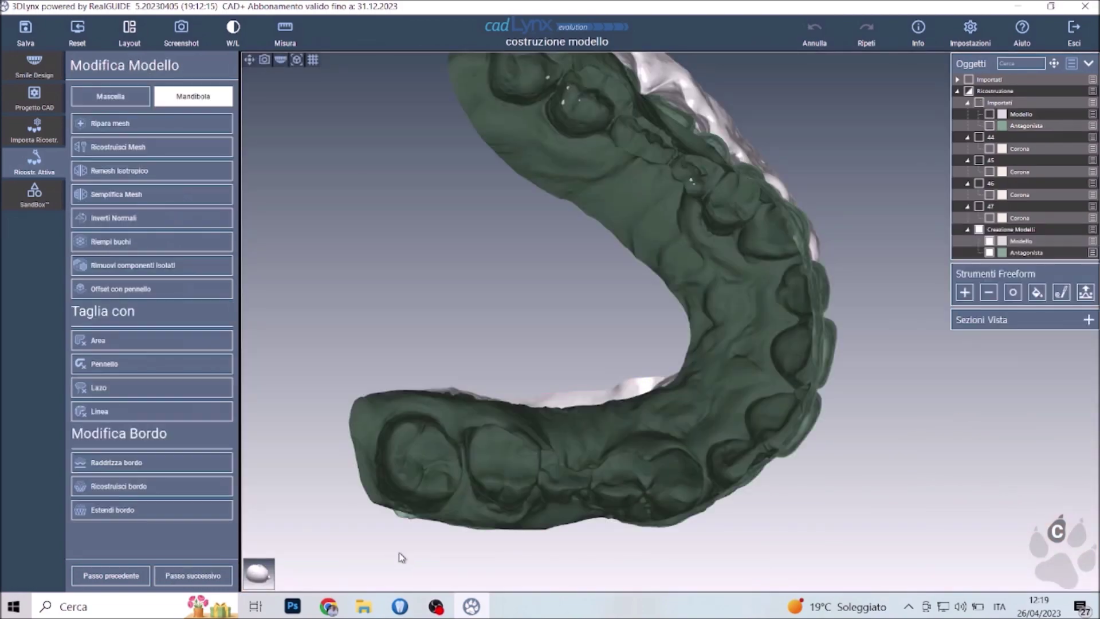
{"action": "right_click_drag", "start_coordinate": [729, 535], "coordinate": [732, 457]}
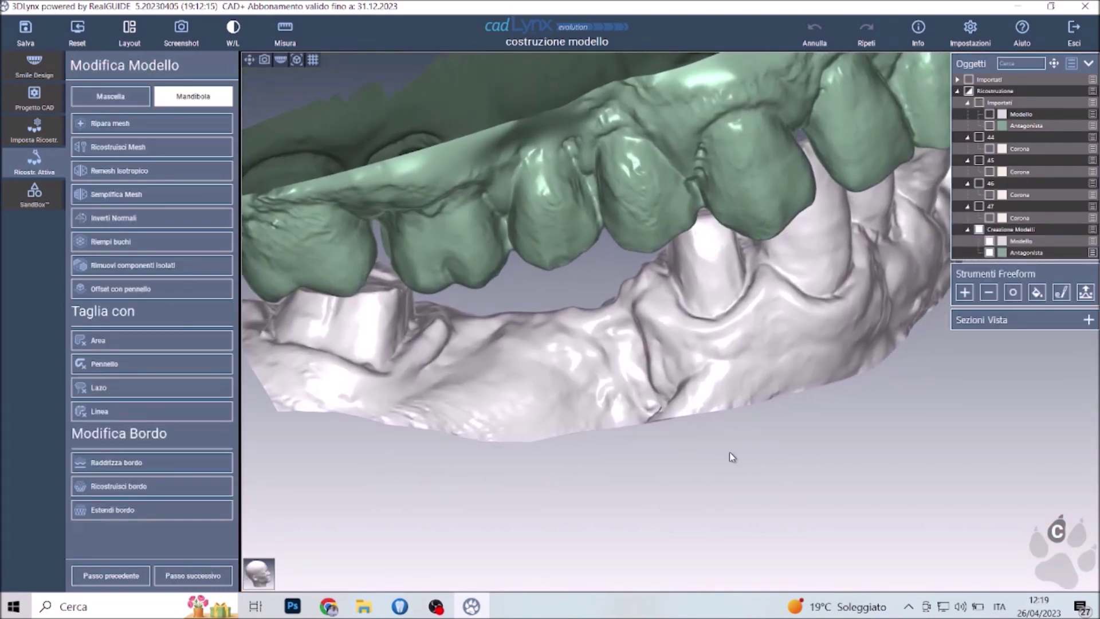
{"action": "left_click", "coordinate": [192, 575]}
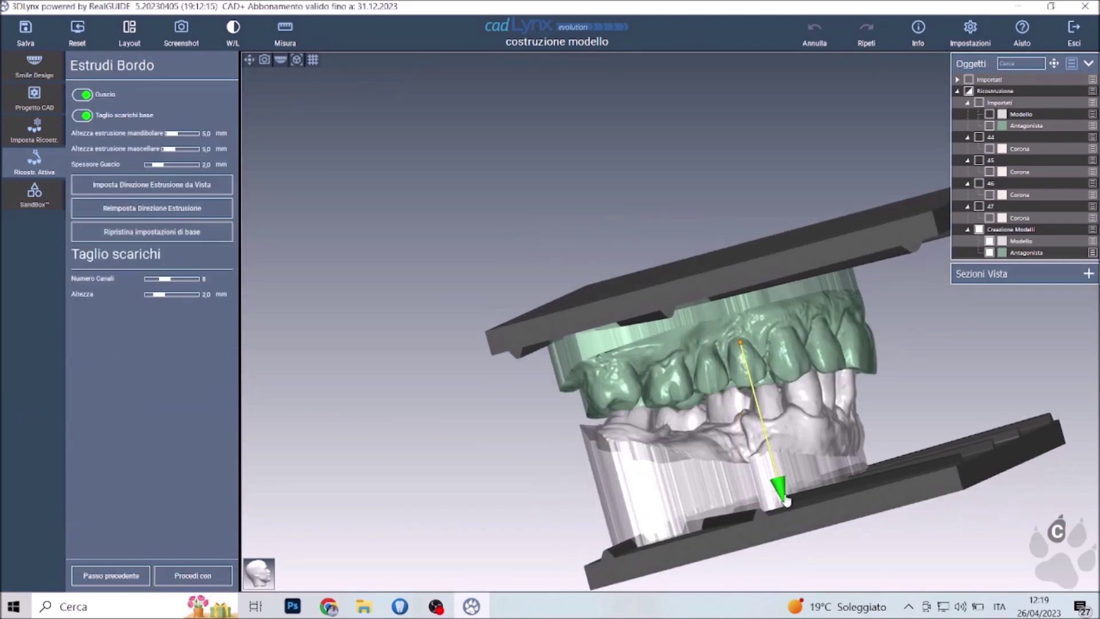
- Tilt the extrusion arrow so the base plates lie closer to horizontal
{"action": "right_click_drag", "start_coordinate": [584, 489], "coordinate": [559, 512]}
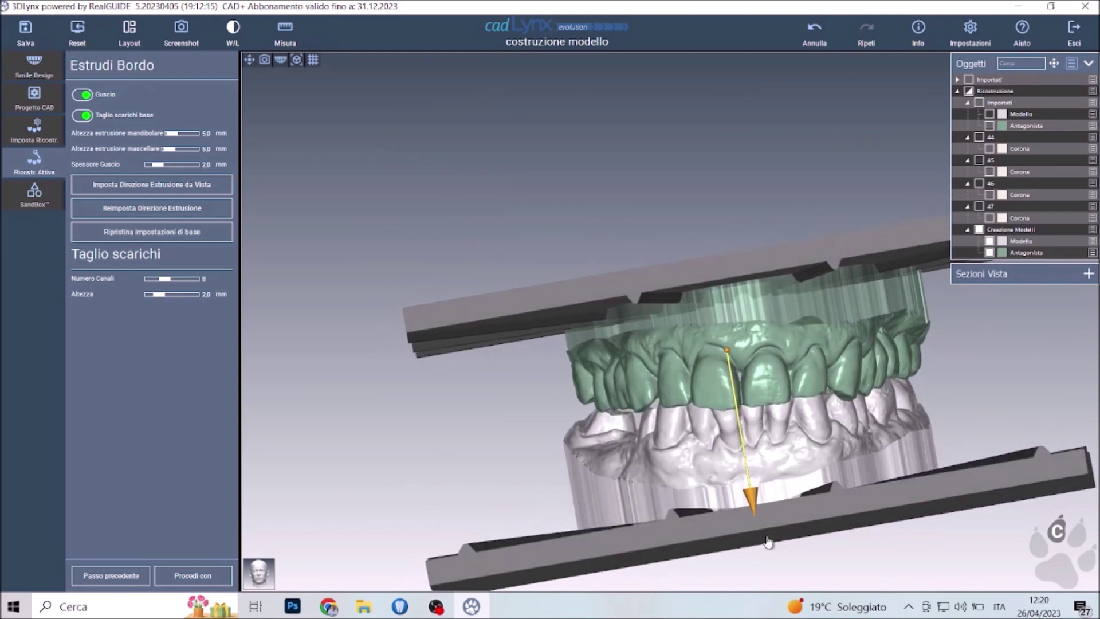
{"action": "left_click_drag", "start_coordinate": [751, 507], "coordinate": [685, 484]}
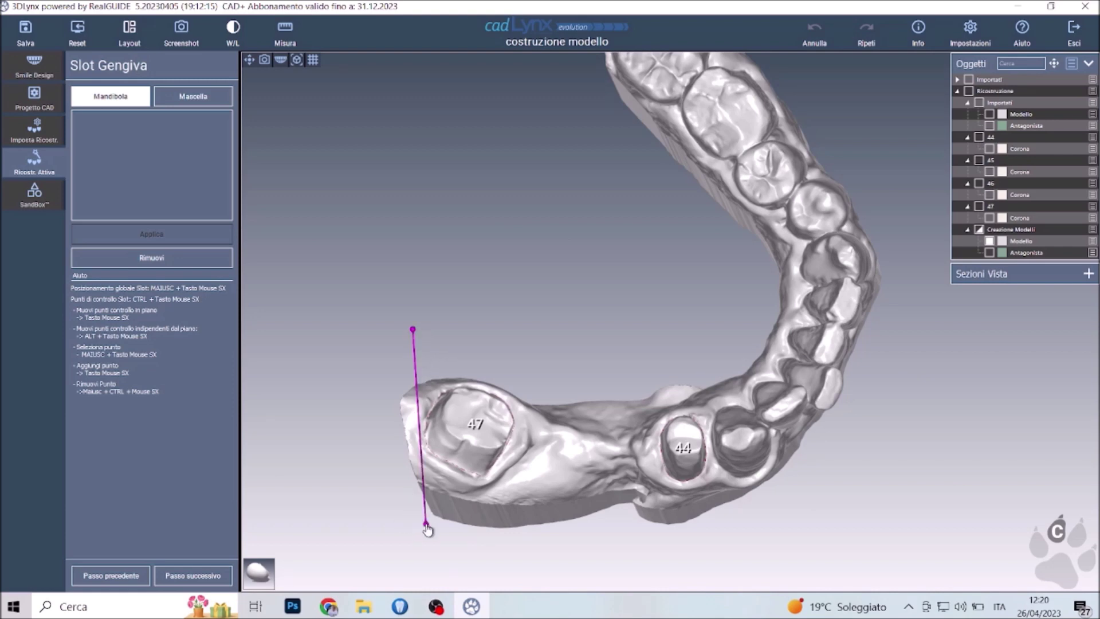
- Close the gingiva slot around teeth 47–44, adjust two corners, and apply it
{"action": "left_click", "coordinate": [719, 518]}
{"action": "left_click", "coordinate": [694, 348]}
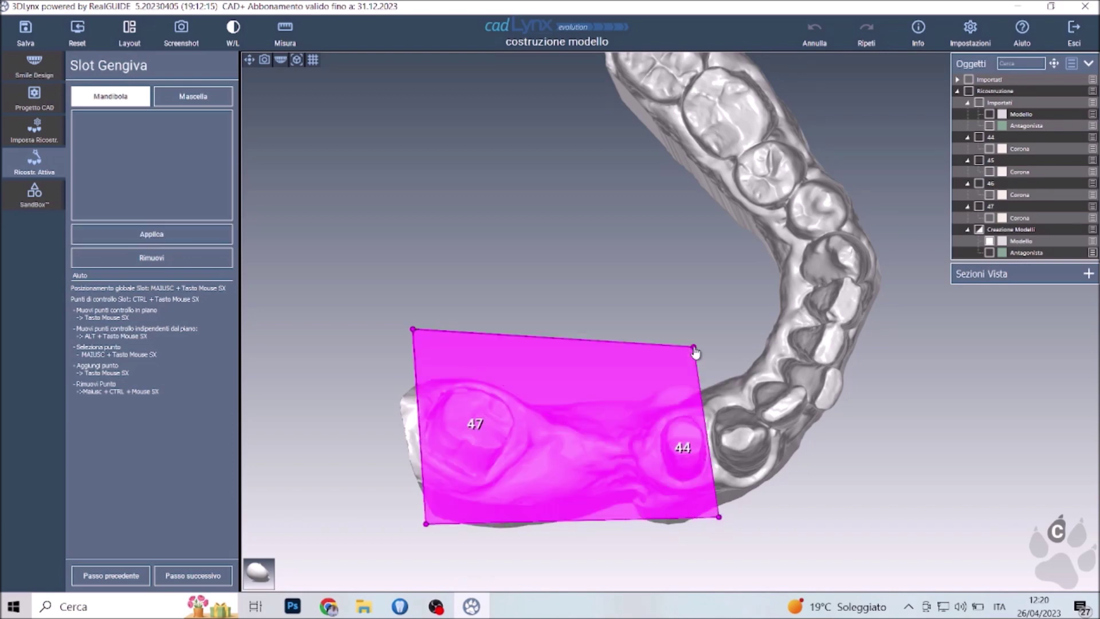
{"action": "left_click_drag", "start_coordinate": [694, 348], "coordinate": [700, 342]}
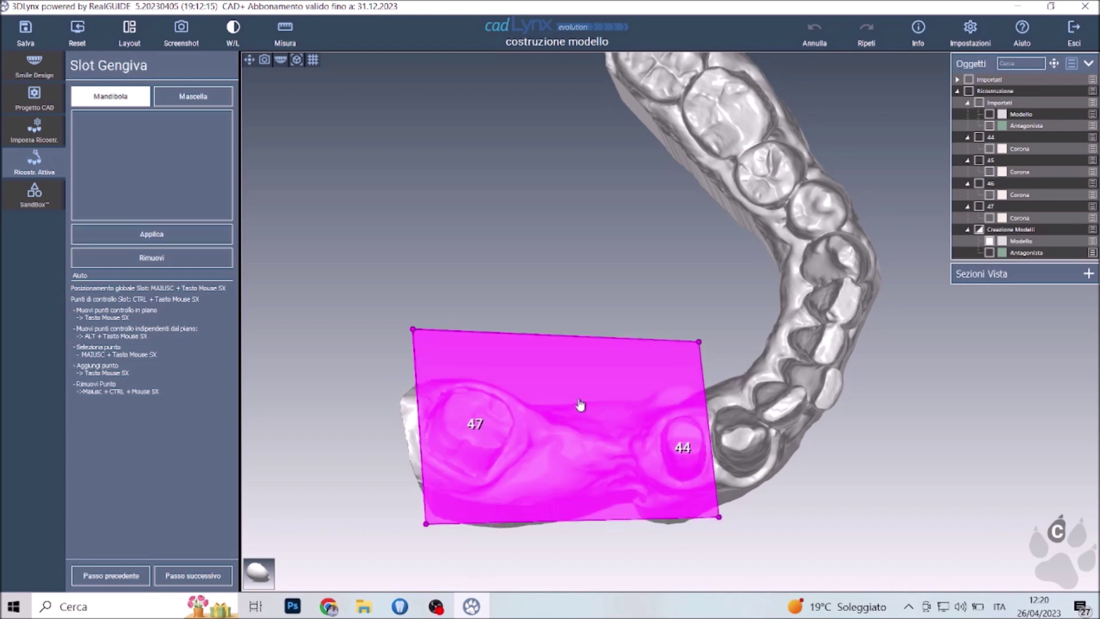
{"action": "left_click_drag", "start_coordinate": [426, 525], "coordinate": [406, 515]}
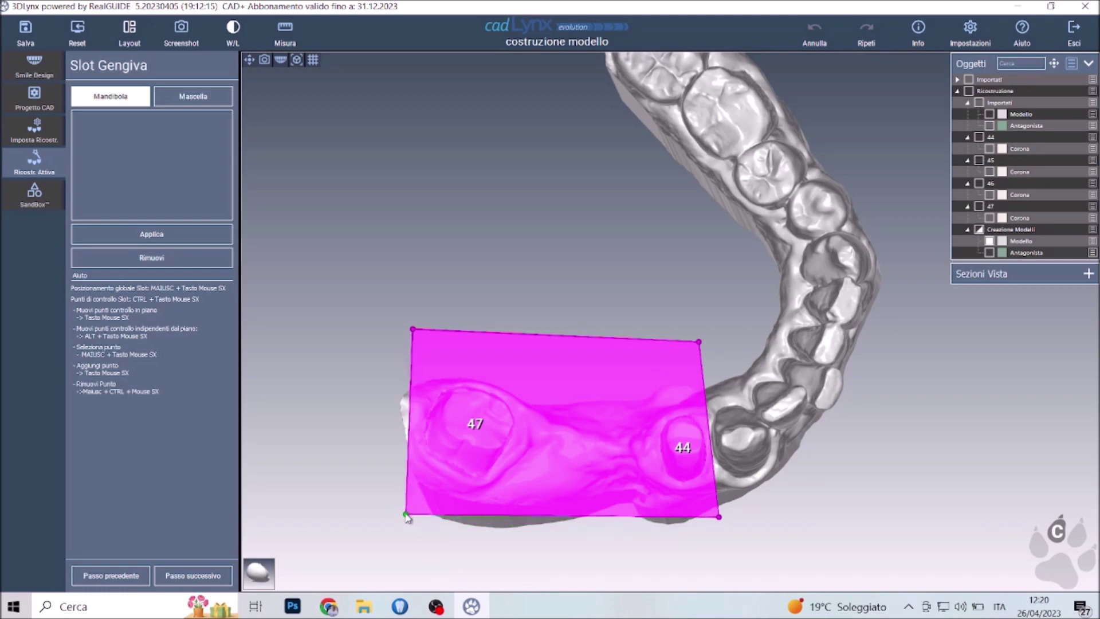
{"action": "key", "text": "Return"}
{"action": "middle_click_drag", "start_coordinate": [658, 445], "coordinate": [545, 295]}
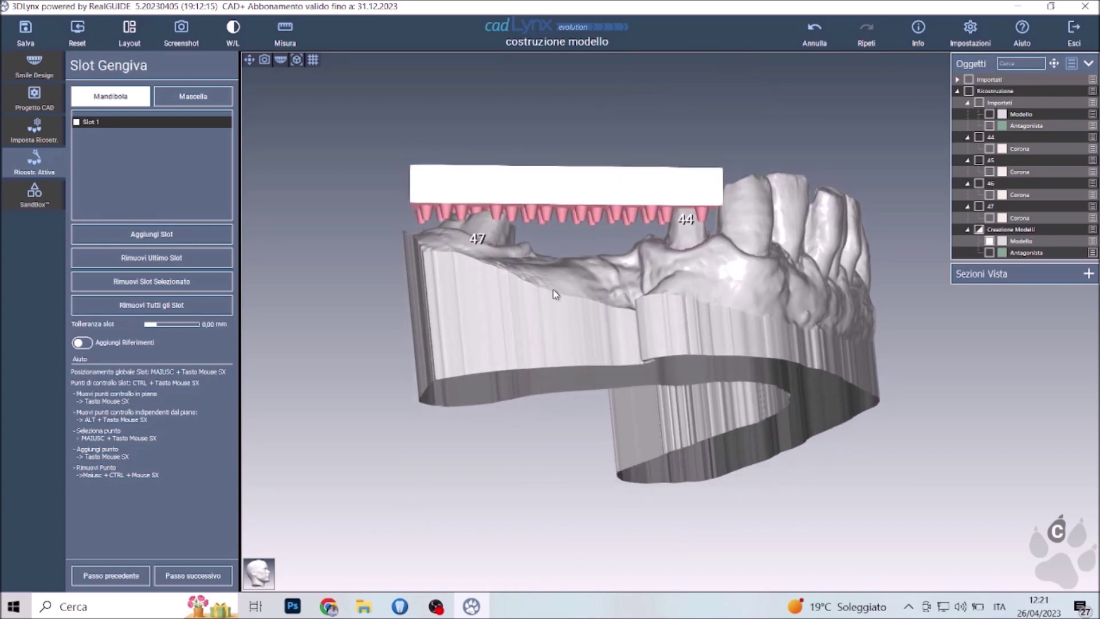
- Move Slot 1 slightly lower, stretch it taller and longer, then generate the removable dies
{"action": "left_click", "coordinate": [580, 192], "text": "shift"}
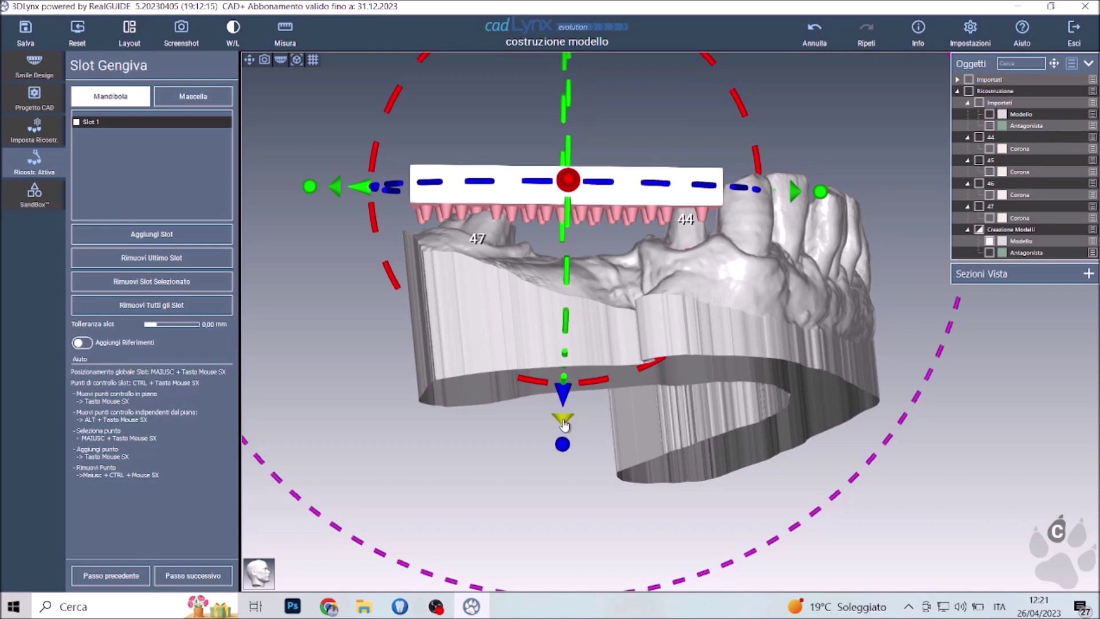
{"action": "left_click_drag", "start_coordinate": [564, 424], "coordinate": [564, 465]}
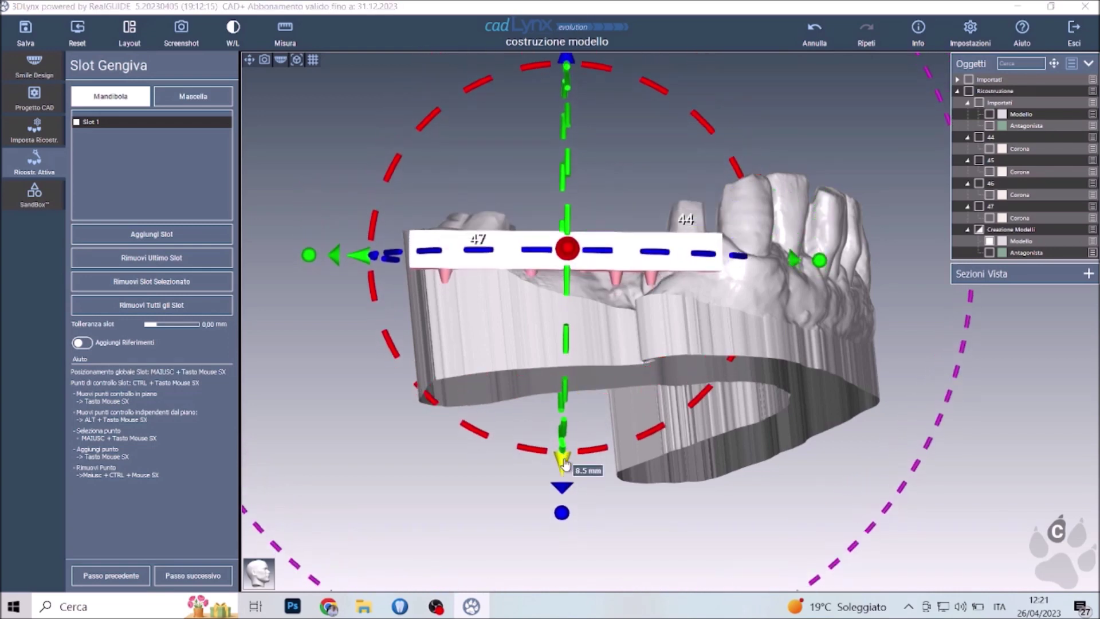
{"action": "middle_click_drag", "start_coordinate": [564, 465], "coordinate": [585, 86]}
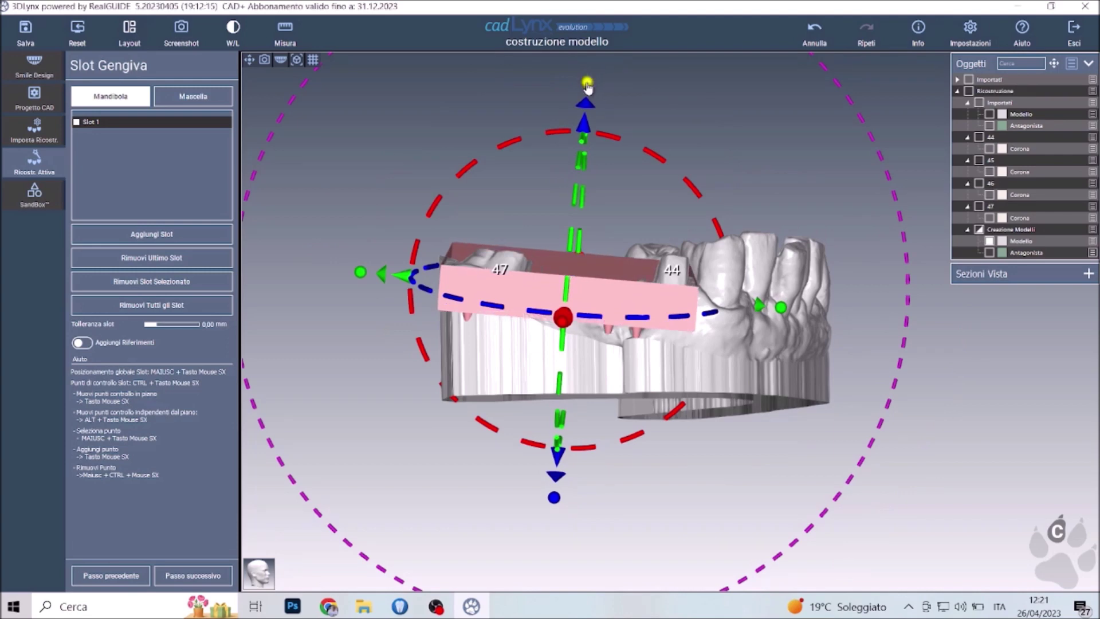
{"action": "left_click_drag", "start_coordinate": [587, 86], "coordinate": [597, 35]}
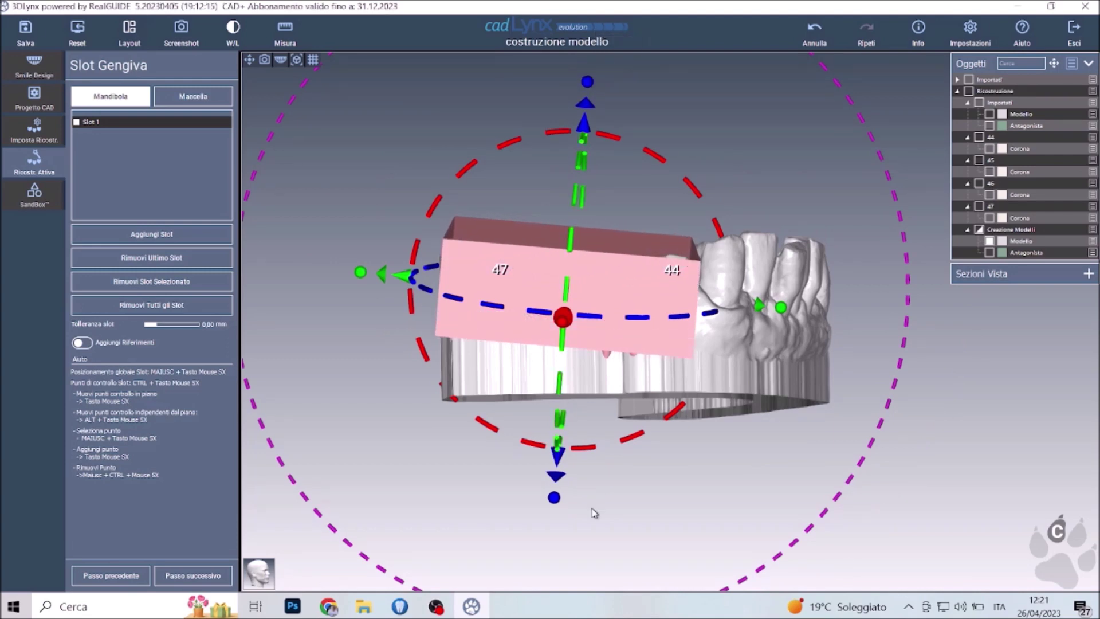
{"action": "middle_click_drag", "start_coordinate": [594, 513], "coordinate": [445, 401]}
{"action": "left_click_drag", "start_coordinate": [437, 398], "coordinate": [439, 397]}
{"action": "left_click", "coordinate": [193, 575]}
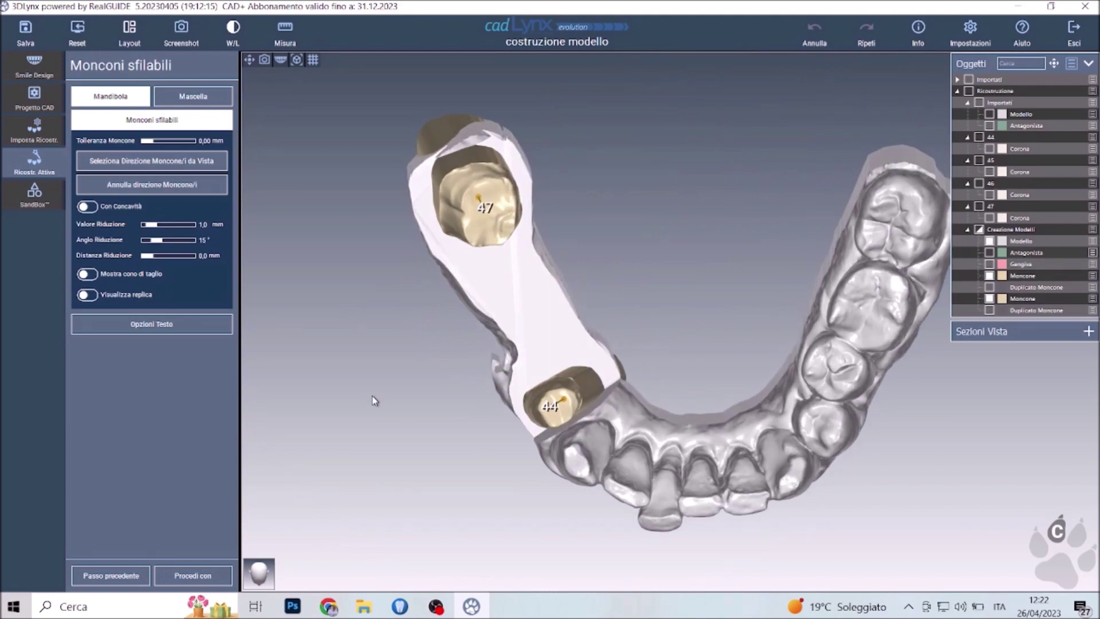
- Review the removable stumps on teeth 47 and 44, then jump to the Occlusore step
{"action": "middle_click_drag", "start_coordinate": [499, 536], "coordinate": [599, 396]}
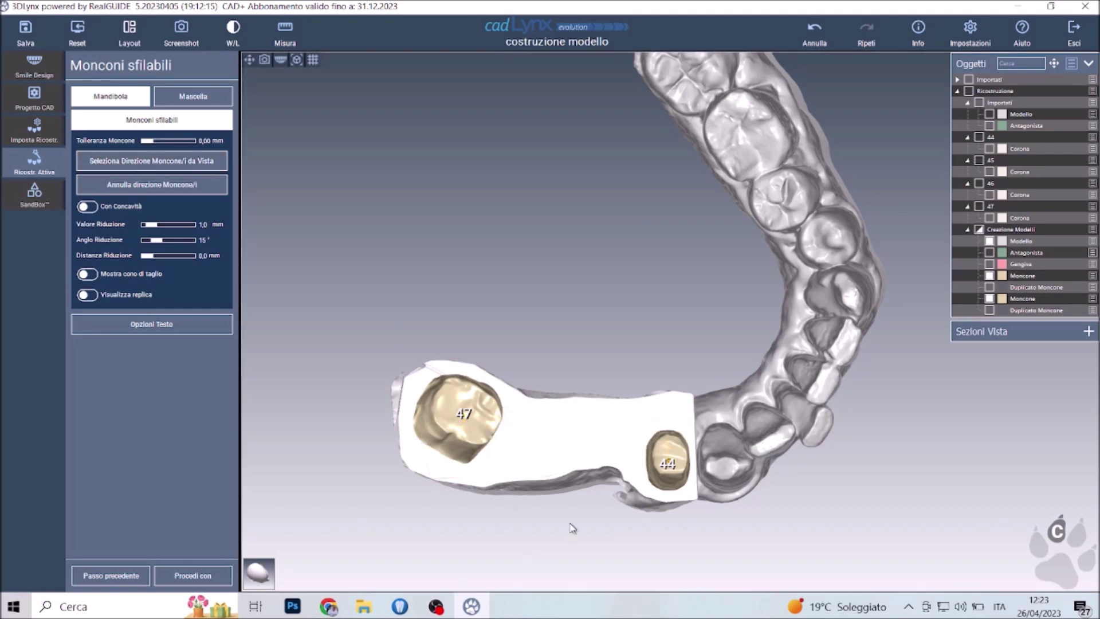
{"action": "middle_click_drag", "start_coordinate": [573, 526], "coordinate": [607, 298]}
{"action": "left_click", "coordinate": [193, 575]}
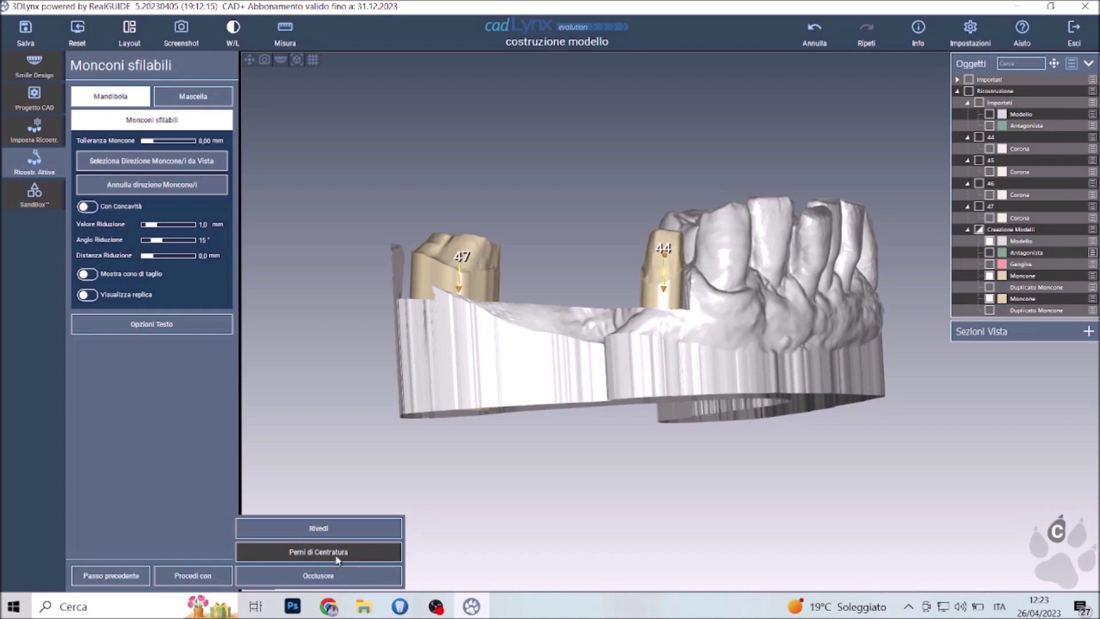
{"action": "left_click", "coordinate": [339, 572]}
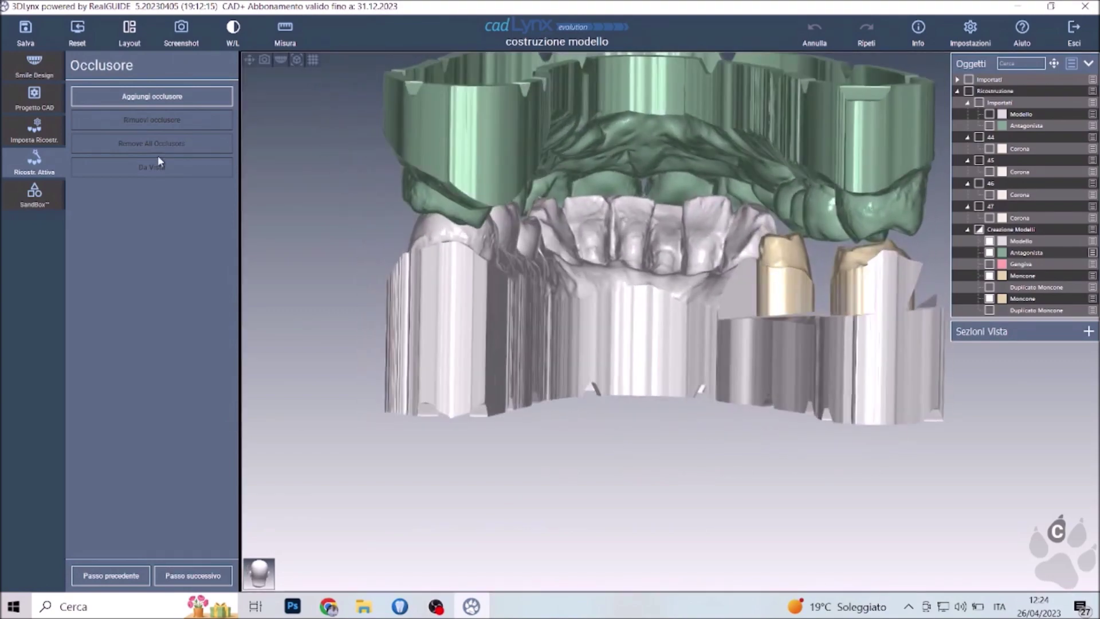
- Add an occluder from the library and check it joins both articulated arches
{"action": "left_click", "coordinate": [178, 101]}
{"action": "left_click_drag", "start_coordinate": [722, 421], "coordinate": [837, 315]}
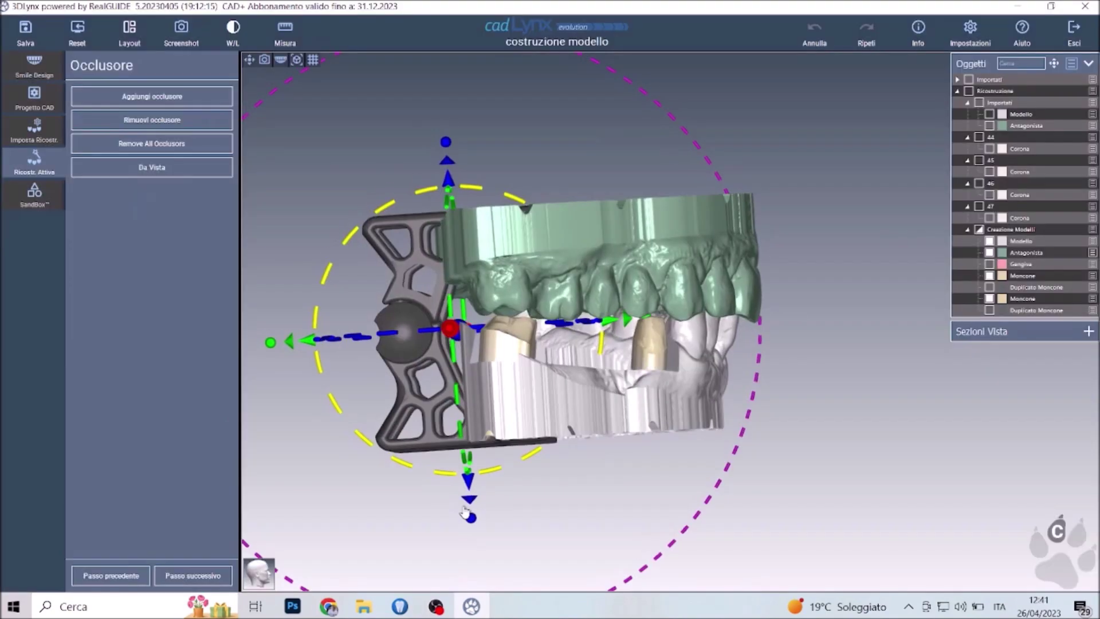
{"action": "left_click_drag", "start_coordinate": [465, 511], "coordinate": [431, 214]}
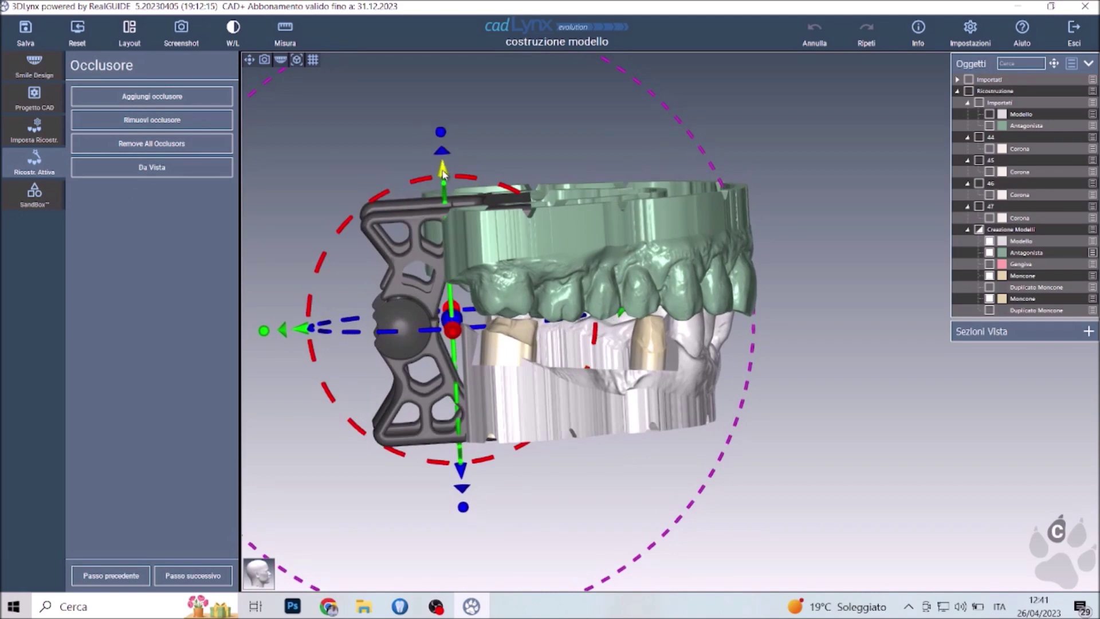
{"action": "left_click_drag", "start_coordinate": [445, 178], "coordinate": [441, 154]}
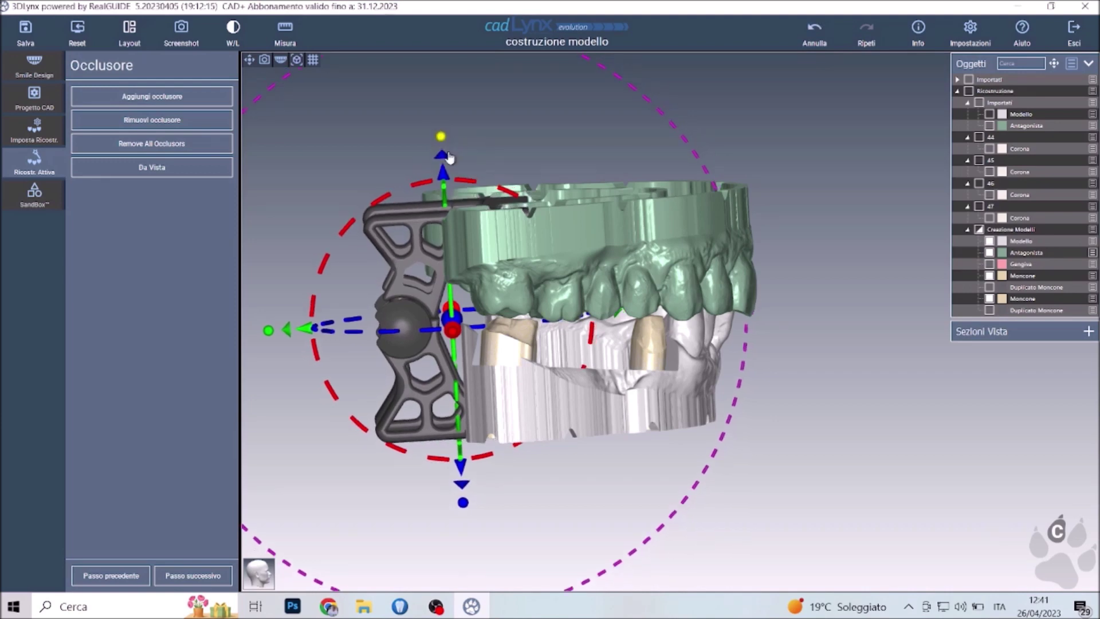
{"action": "left_click_drag", "start_coordinate": [443, 137], "coordinate": [583, 337]}
{"action": "scroll", "coordinate": [579, 246], "scroll_direction": "up", "scroll_amount": 3}
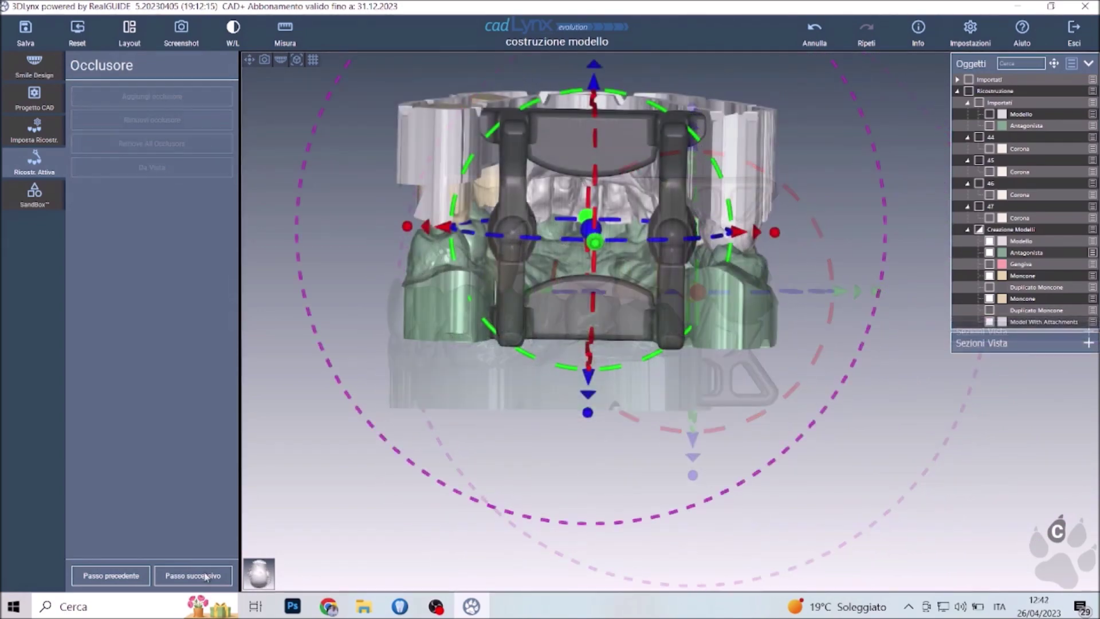
{"action": "left_click_drag", "start_coordinate": [500, 462], "coordinate": [590, 345]}
{"action": "left_click_drag", "start_coordinate": [609, 306], "coordinate": [571, 254]}
- Change the model's colour to light cyan via Cambia Colore
{"action": "right_click", "coordinate": [545, 236]}
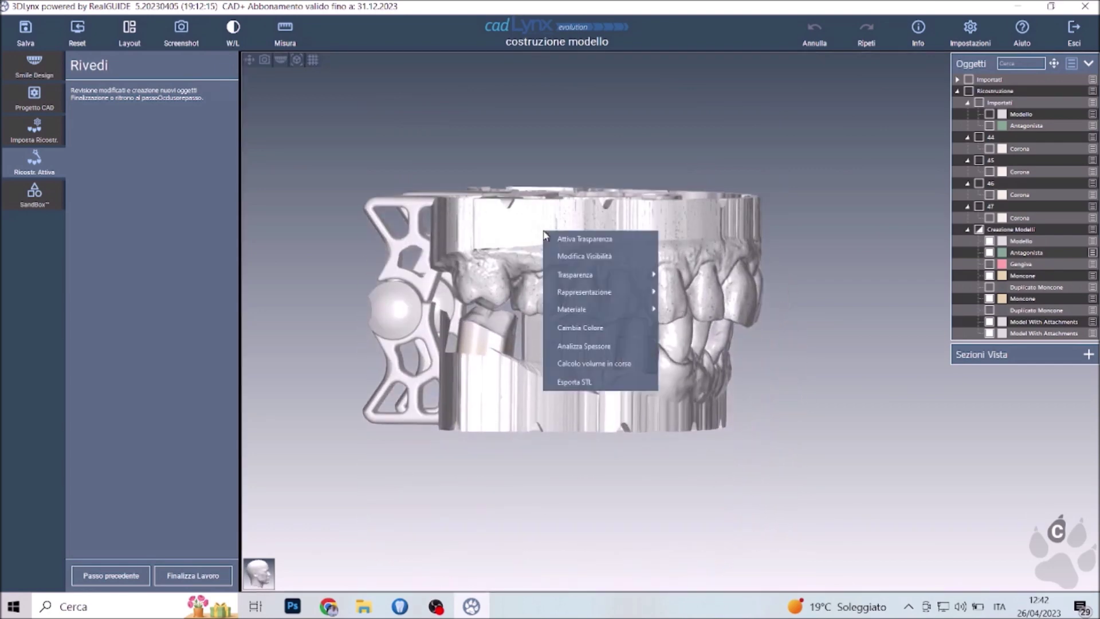
{"action": "left_click", "coordinate": [580, 328]}
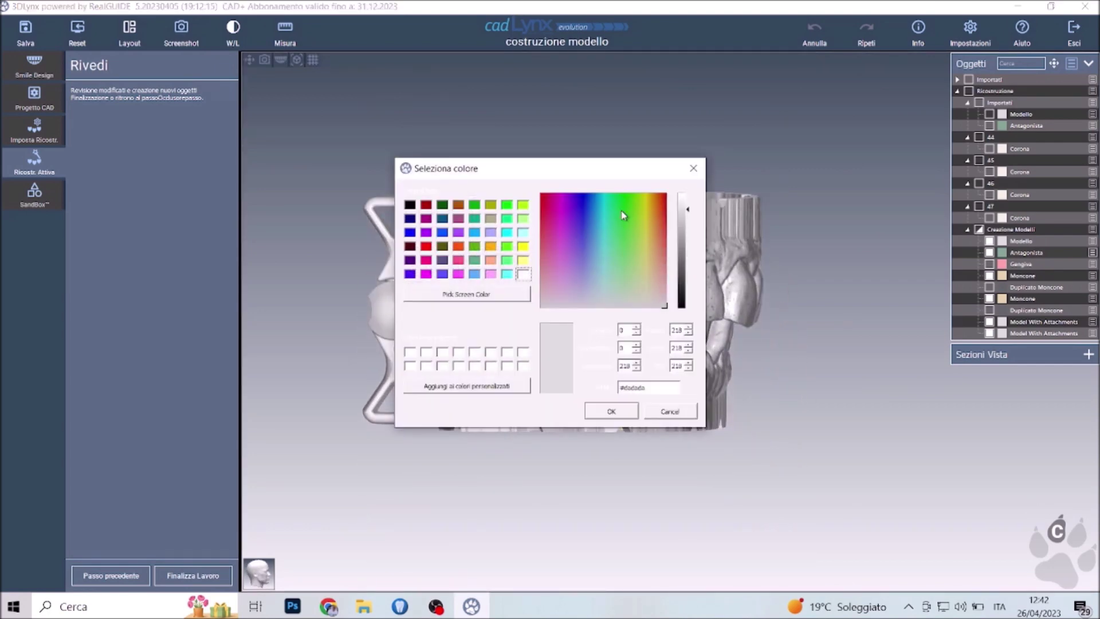
{"action": "left_click", "coordinate": [523, 232]}
{"action": "left_click", "coordinate": [611, 412]}
{"action": "scroll", "coordinate": [592, 472], "scroll_direction": "up", "scroll_amount": 5}
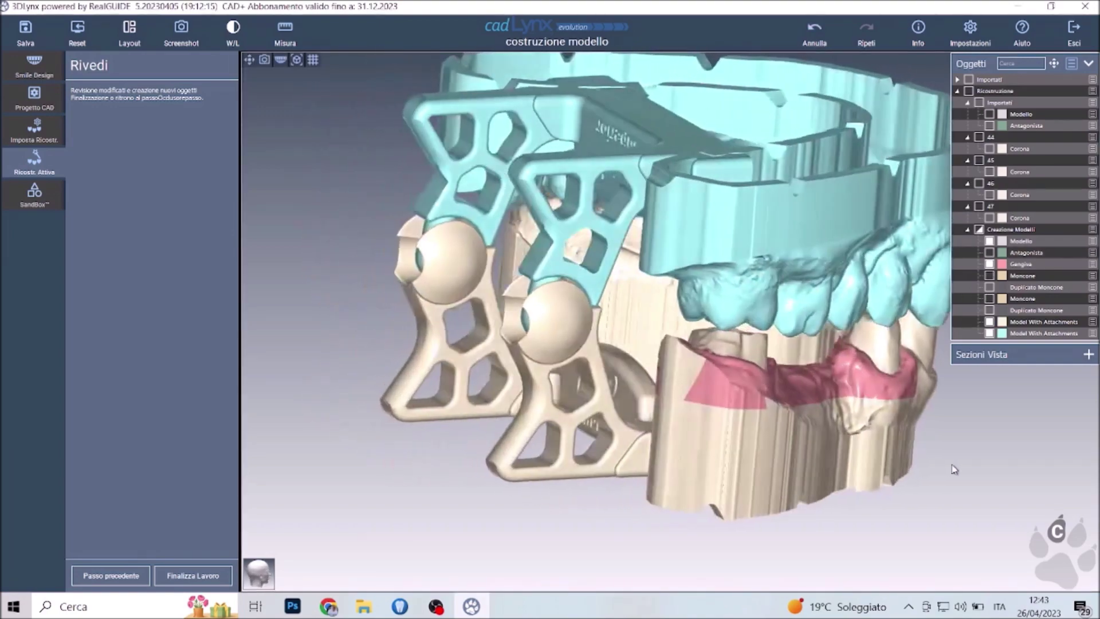
{"action": "middle_click_drag", "start_coordinate": [954, 469], "coordinate": [573, 505]}
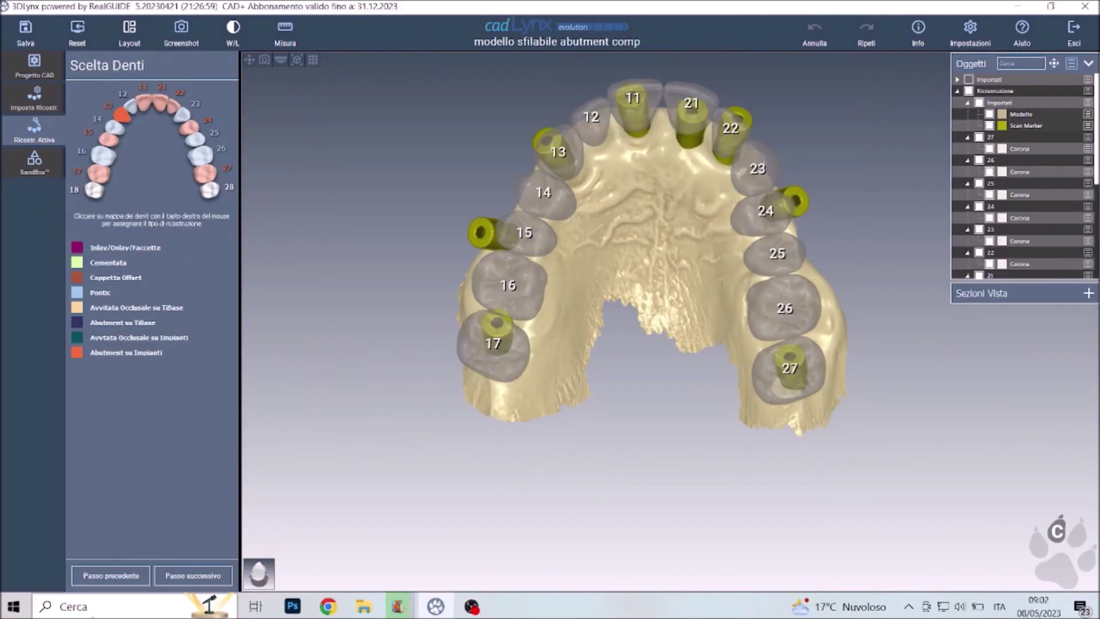
- Register DI-MUA-str IPD/AB-SR-01 abutments on the scan markers, then continue to Creazione Modelli
{"action": "left_click", "coordinate": [198, 573]}
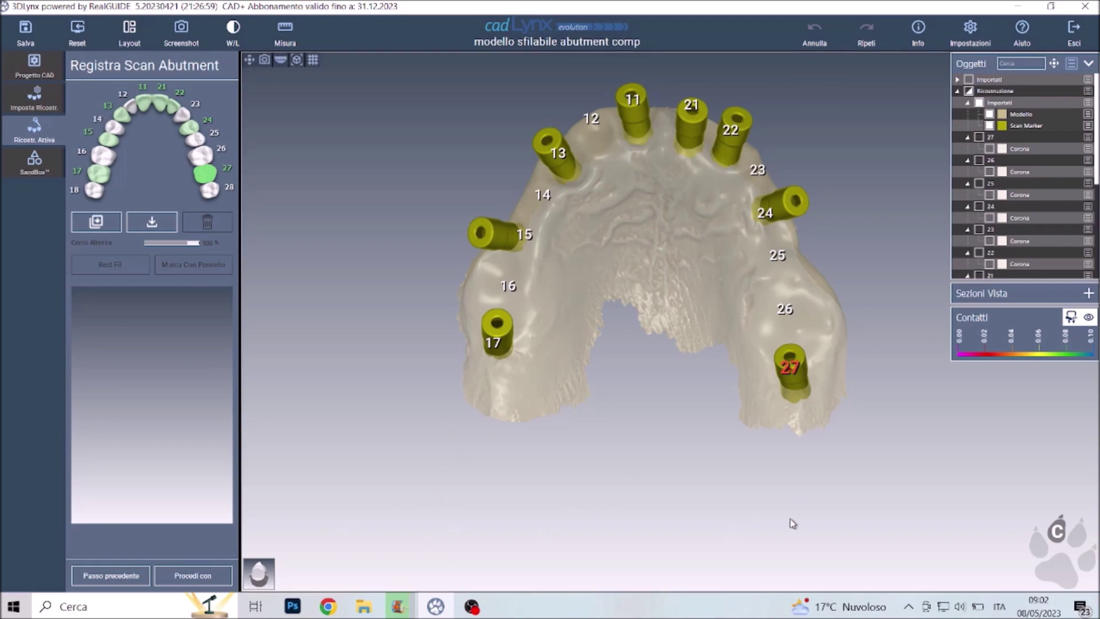
{"action": "middle_click_drag", "start_coordinate": [791, 521], "coordinate": [63, 231]}
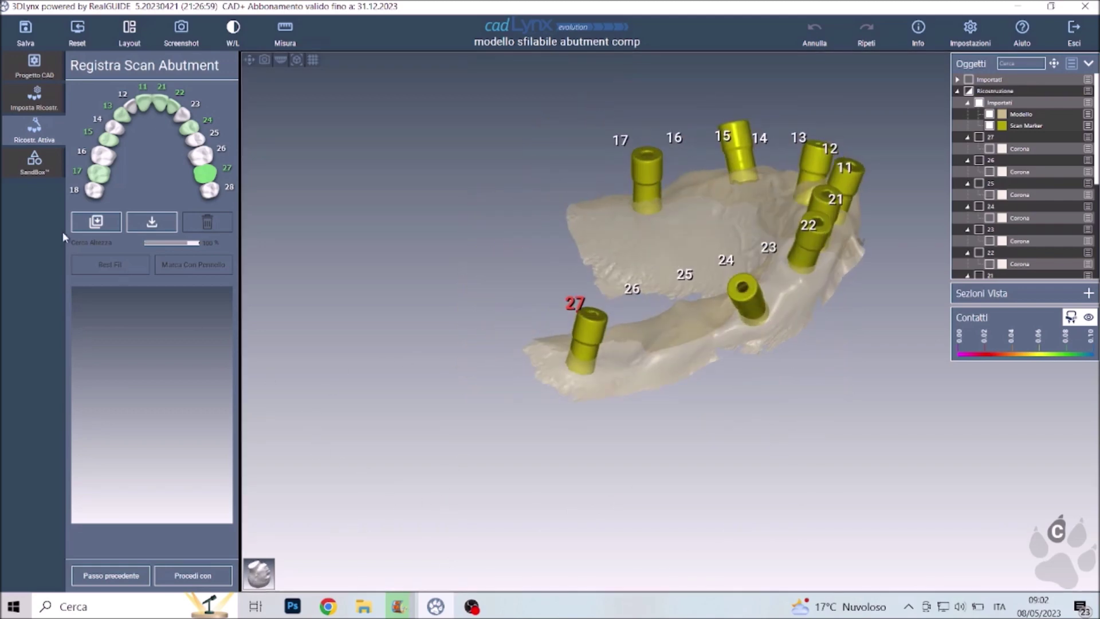
{"action": "left_click", "coordinate": [95, 222]}
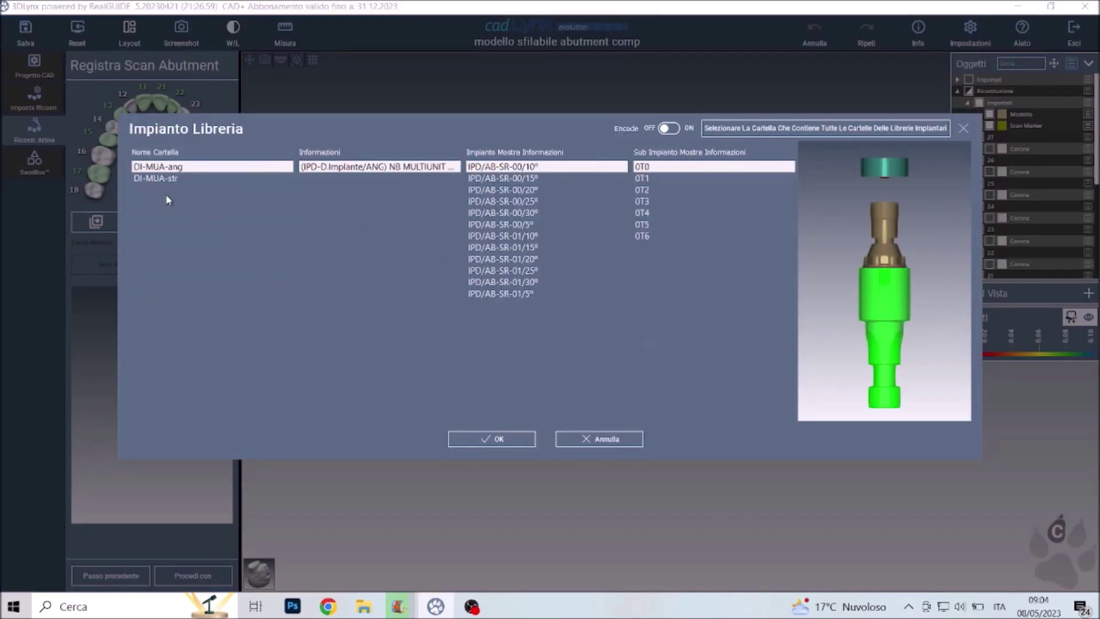
{"action": "left_click", "coordinate": [164, 178]}
{"action": "left_click", "coordinate": [495, 178]}
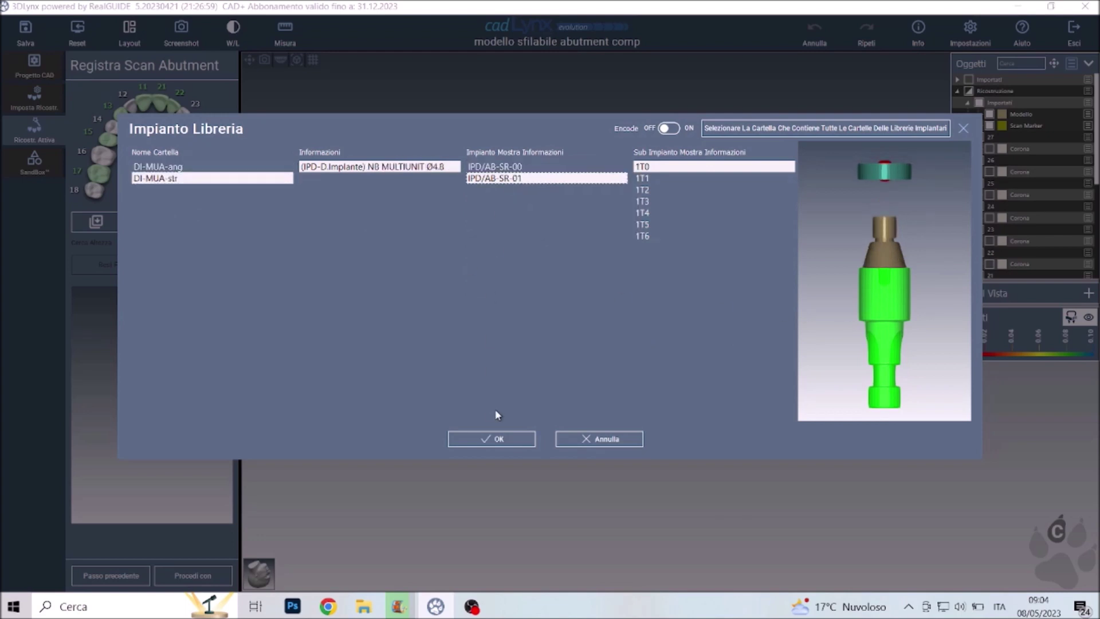
{"action": "left_click", "coordinate": [502, 438]}
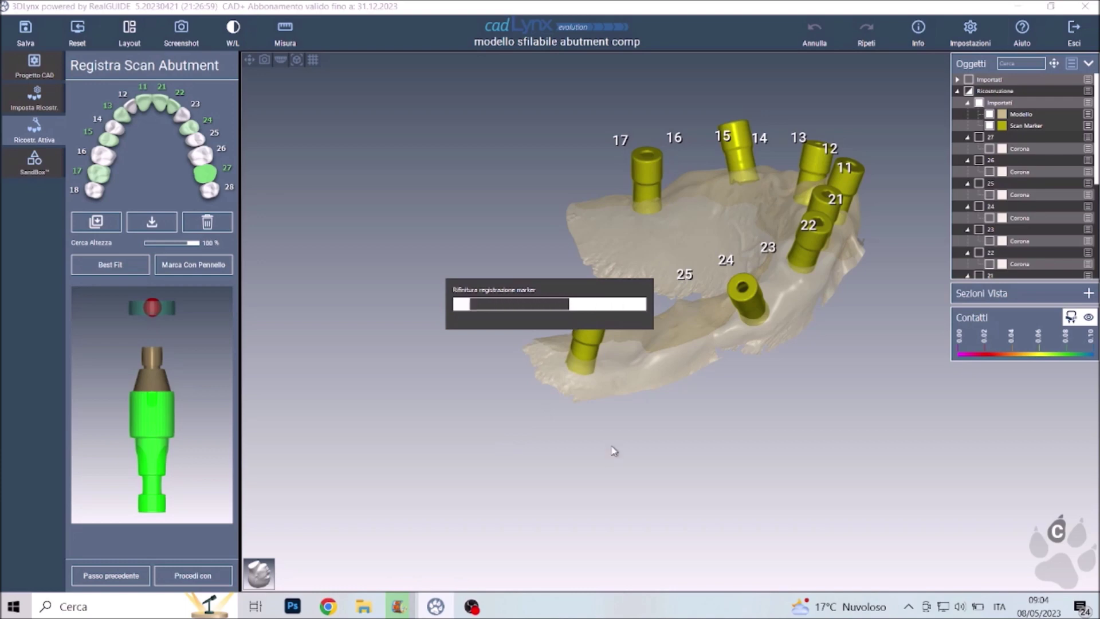
{"action": "left_click_drag", "start_coordinate": [626, 400], "coordinate": [549, 358]}
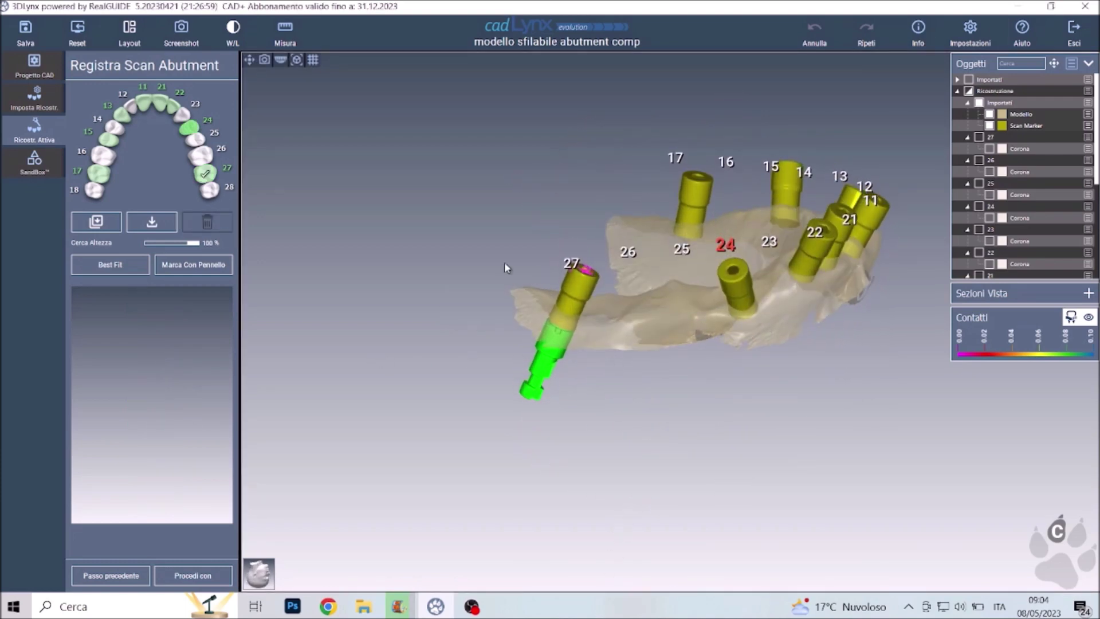
{"action": "left_click", "coordinate": [214, 573]}
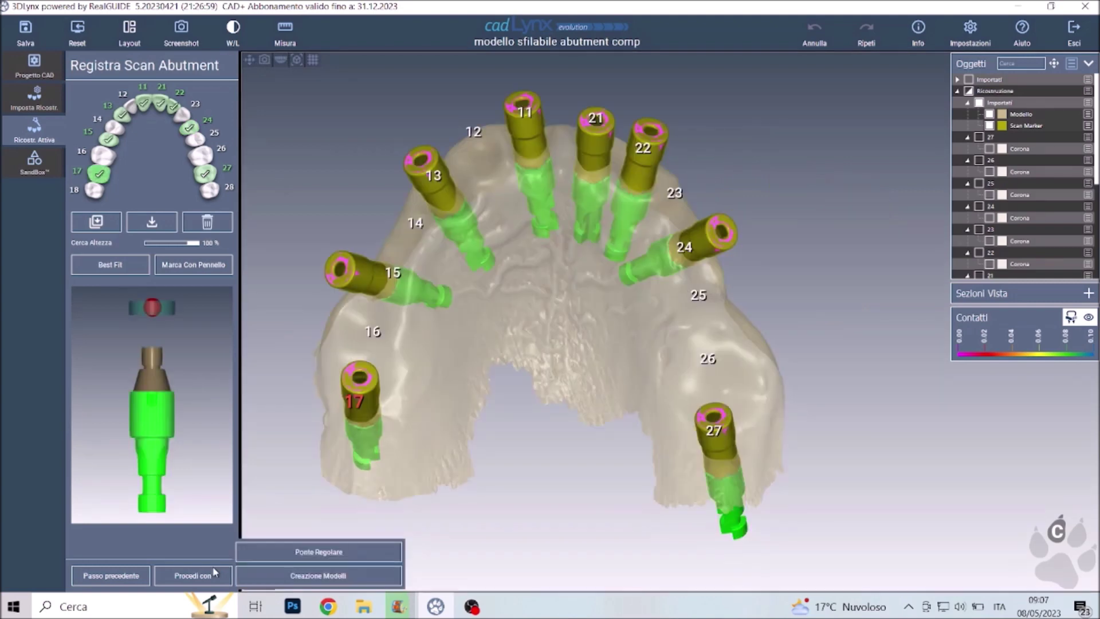
{"action": "left_click", "coordinate": [344, 582]}
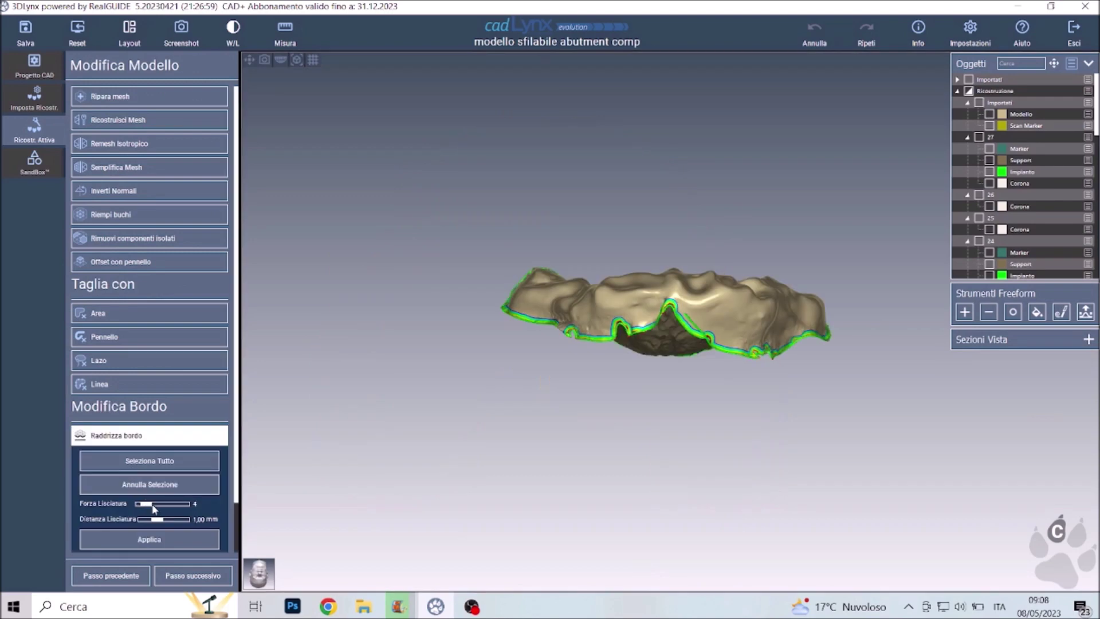
- Apply border straightening with strength 16 and 1,35 mm distance, then accept the analog library
{"action": "scroll", "coordinate": [152, 509], "scroll_direction": "down", "scroll_amount": 2}
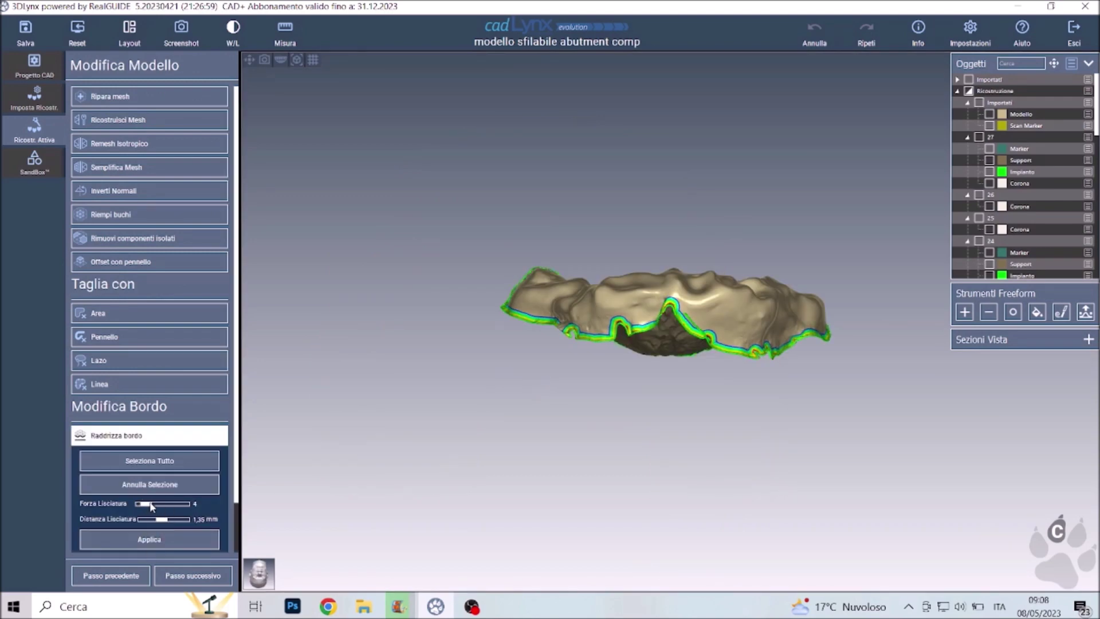
{"action": "scroll", "coordinate": [152, 507], "scroll_direction": "up", "scroll_amount": 3}
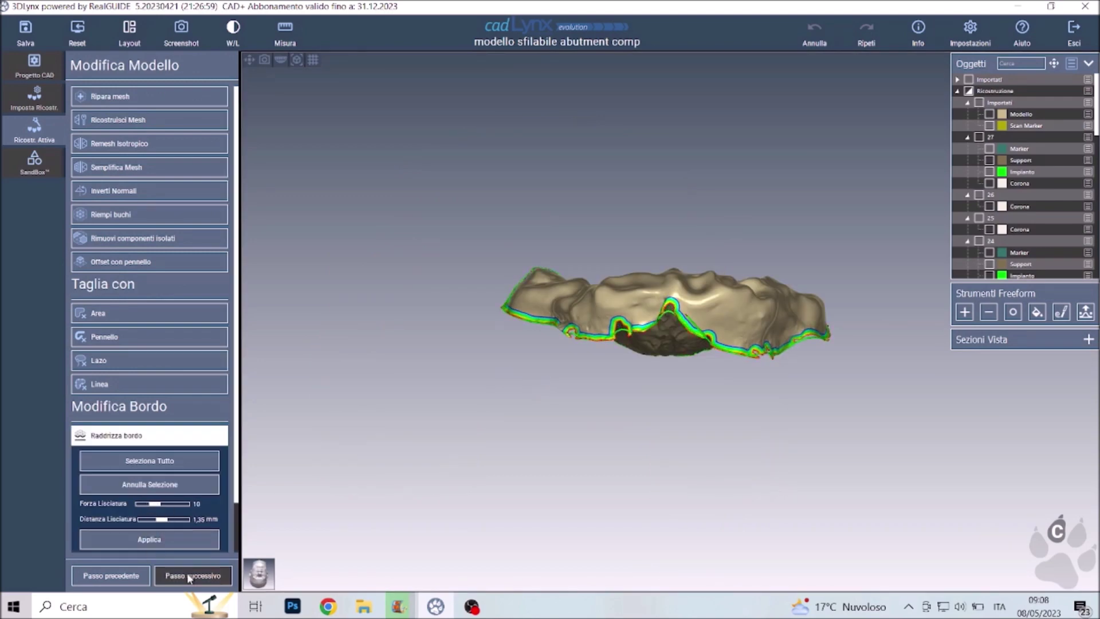
{"action": "left_click", "coordinate": [149, 539]}
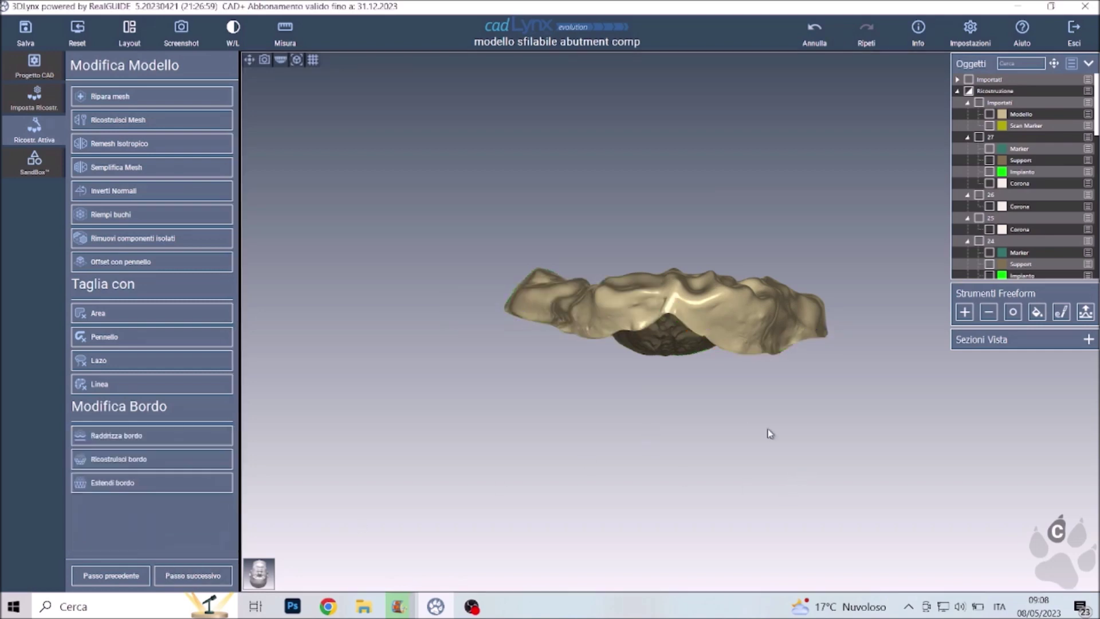
{"action": "left_click_drag", "start_coordinate": [769, 435], "coordinate": [637, 595]}
{"action": "left_click_drag", "start_coordinate": [646, 535], "coordinate": [706, 506]}
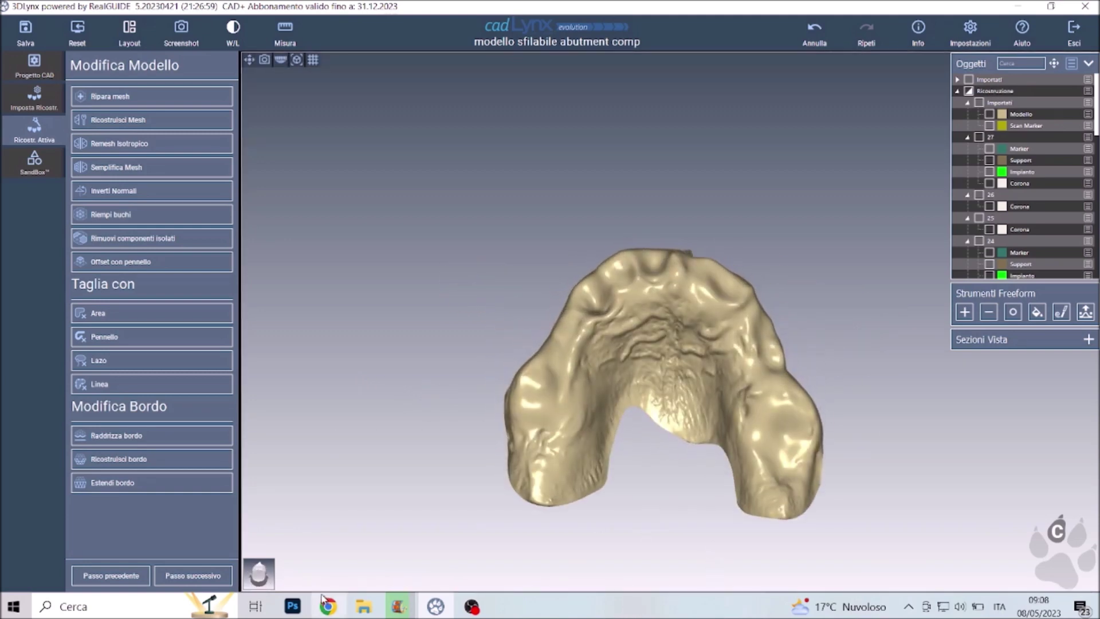
{"action": "left_click", "coordinate": [193, 575]}
{"action": "left_click", "coordinate": [653, 343]}
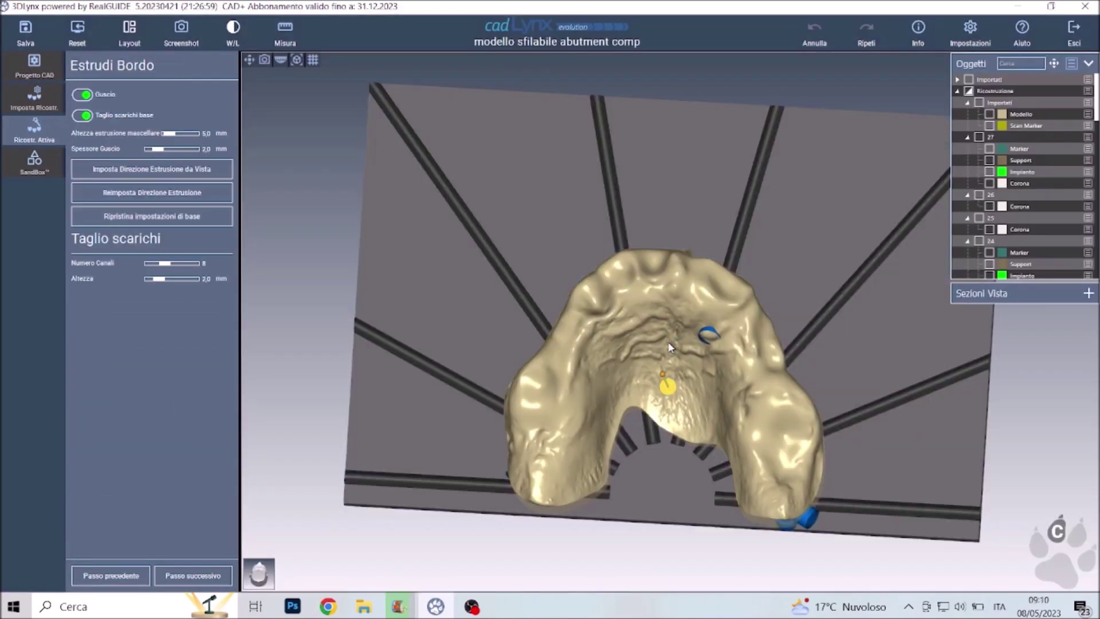
- Orbit the model to check the 8-channel, 2,0 mm extruded base from several angles, ending frontal
{"action": "left_click_drag", "start_coordinate": [654, 317], "coordinate": [624, 375]}
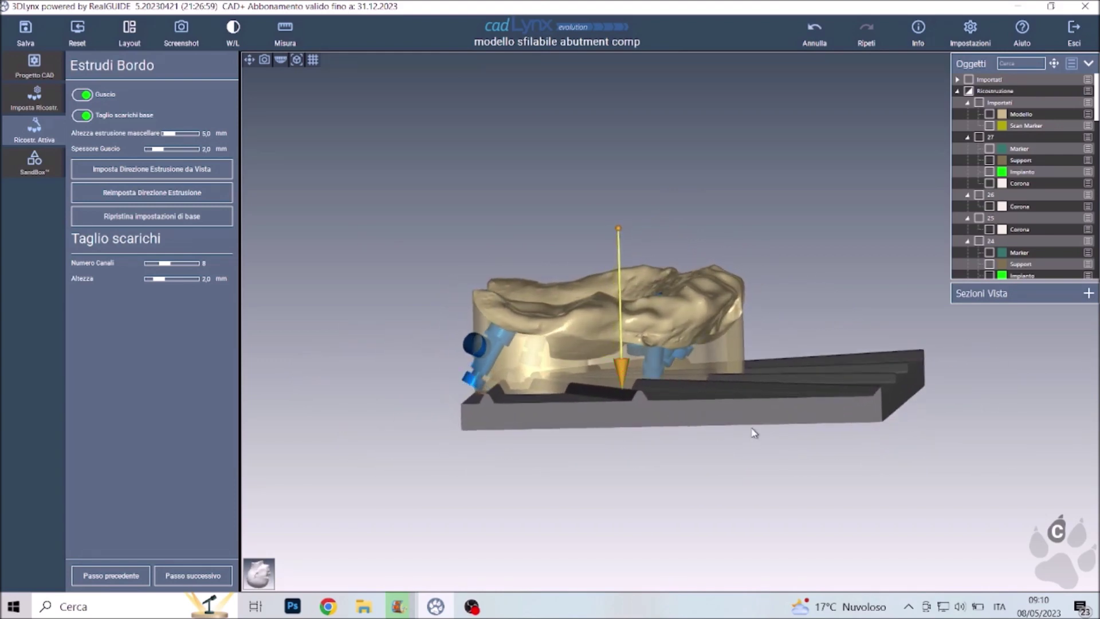
{"action": "left_click_drag", "start_coordinate": [766, 428], "coordinate": [616, 435]}
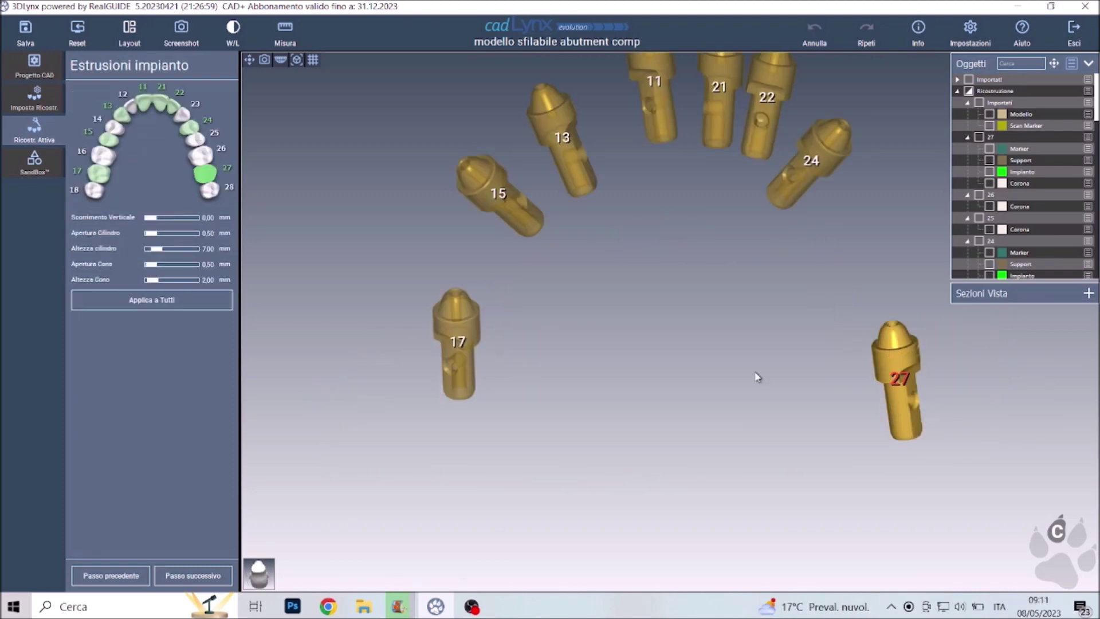
- Add an extrusion cylinder to implant 27 and apply it to all implants
{"action": "scroll", "coordinate": [757, 376], "scroll_direction": "up", "scroll_amount": 5}
{"action": "scroll", "coordinate": [559, 397], "scroll_direction": "down", "scroll_amount": 2}
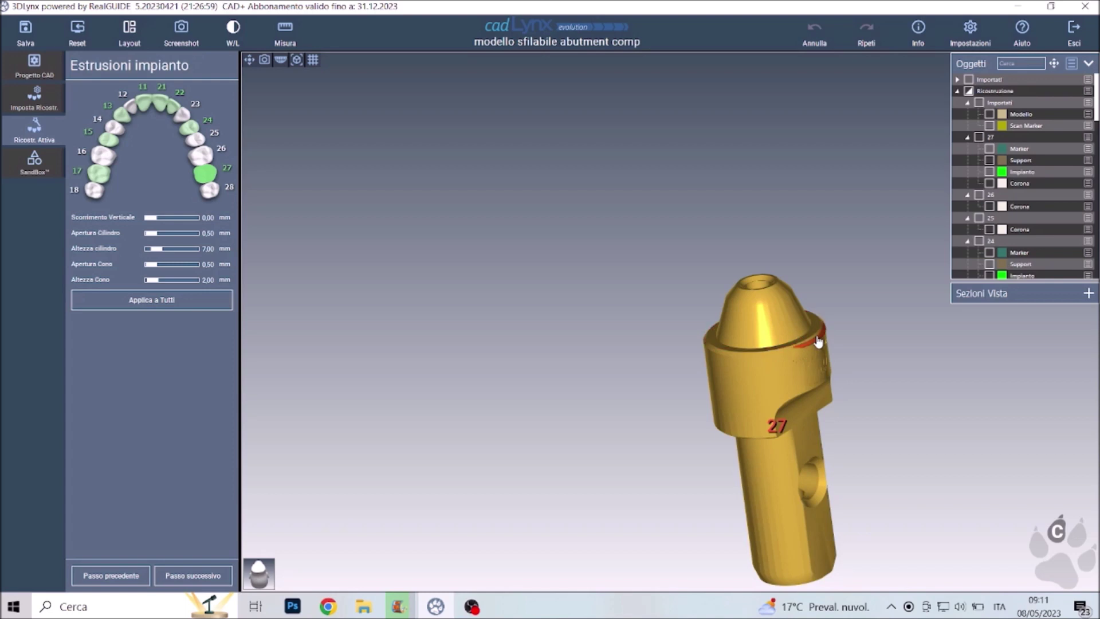
{"action": "left_click", "coordinate": [814, 342]}
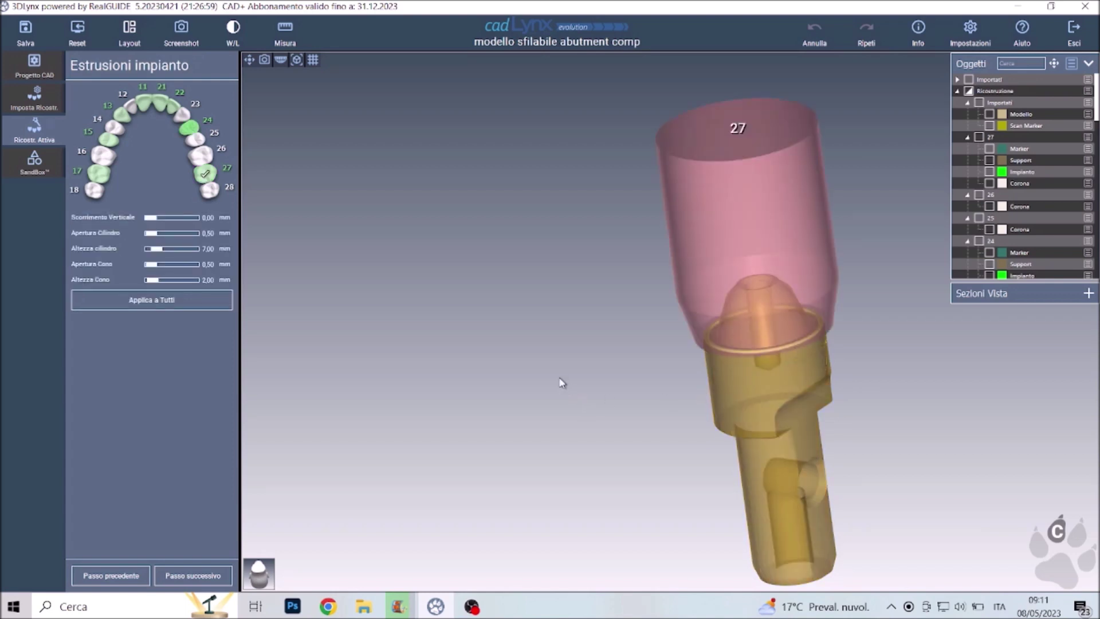
{"action": "scroll", "coordinate": [561, 383], "scroll_direction": "down", "scroll_amount": 3}
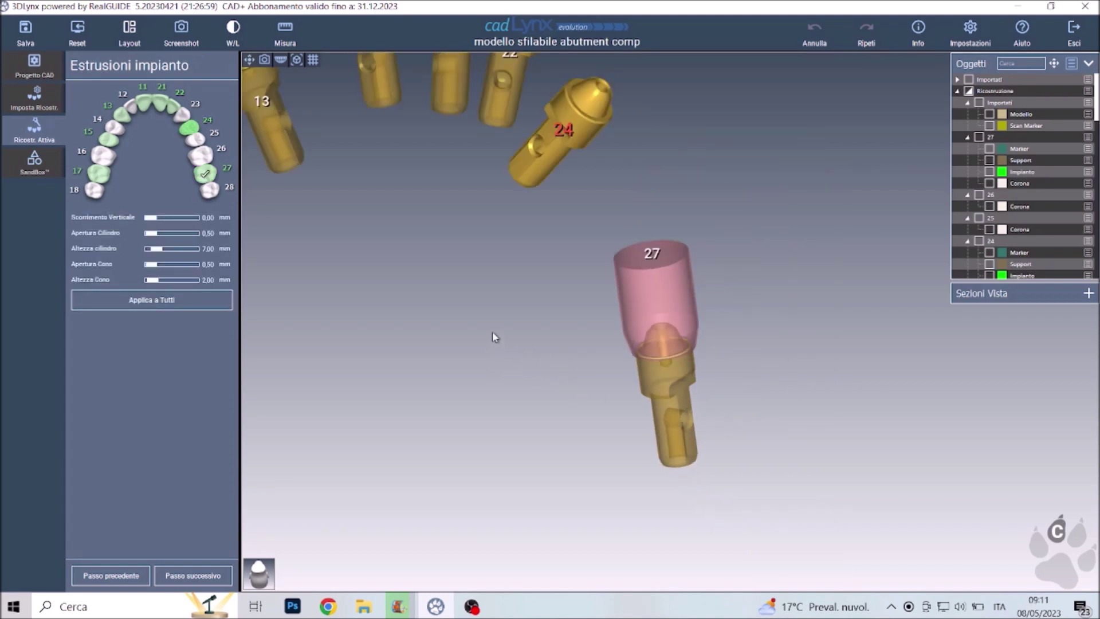
{"action": "left_click_drag", "start_coordinate": [754, 296], "coordinate": [345, 195]}
{"action": "left_click", "coordinate": [152, 300]}
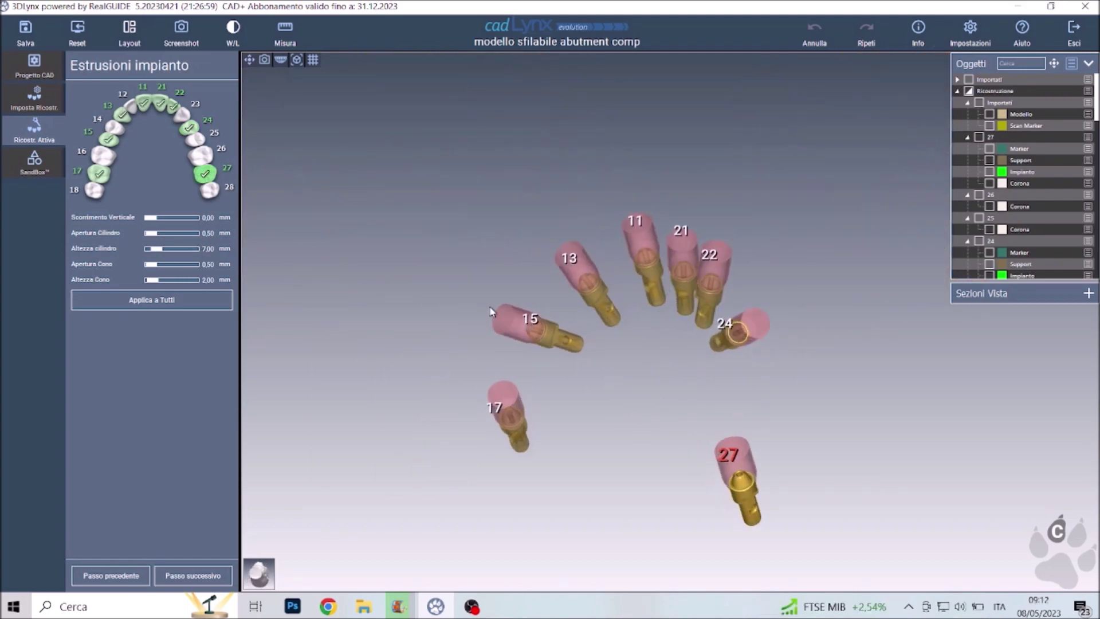
- Advance to Analoghi impianto and look down at the analog on implant 17
{"action": "left_click", "coordinate": [195, 576]}
{"action": "left_click_drag", "start_coordinate": [931, 519], "coordinate": [854, 412]}
{"action": "left_click_drag", "start_coordinate": [760, 500], "coordinate": [586, 538]}
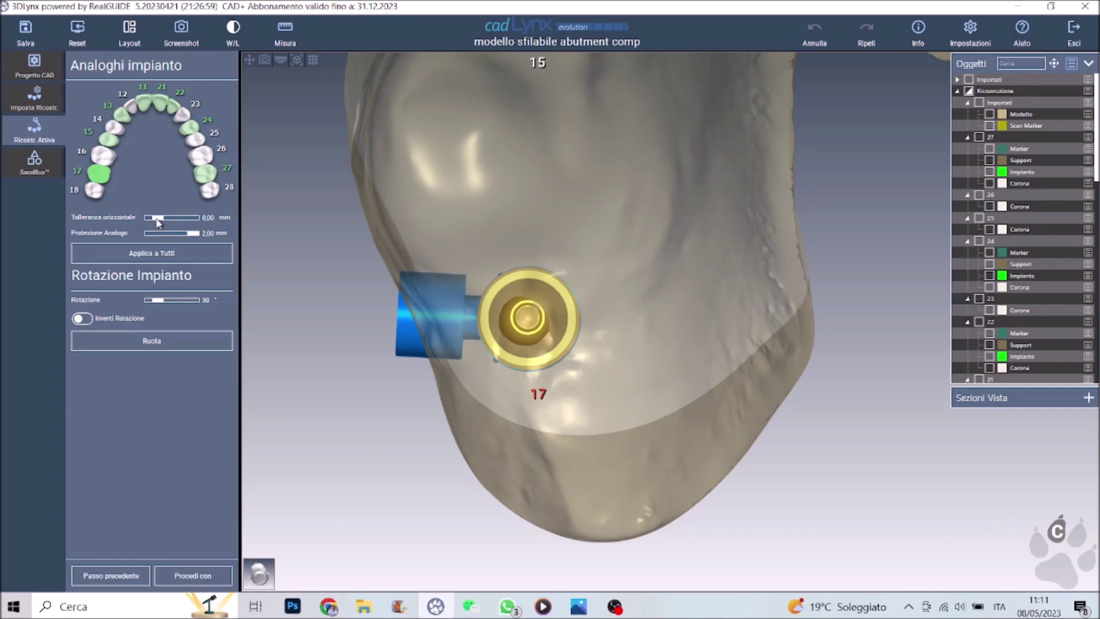
- Set analog 17's horizontal tolerance to 2,46 mm, rotate it with Ruota, and proceed
{"action": "left_click_drag", "start_coordinate": [157, 219], "coordinate": [171, 219]}
{"action": "left_click_drag", "start_coordinate": [335, 329], "coordinate": [564, 328]}
{"action": "left_click_drag", "start_coordinate": [174, 219], "coordinate": [160, 218]}
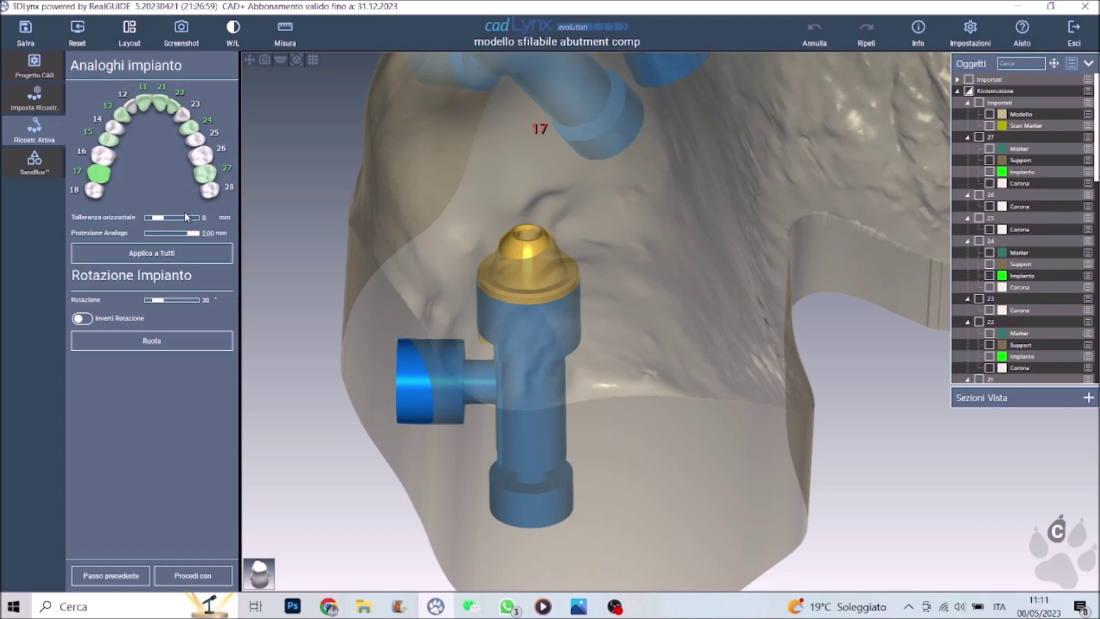
{"action": "left_click", "coordinate": [141, 342]}
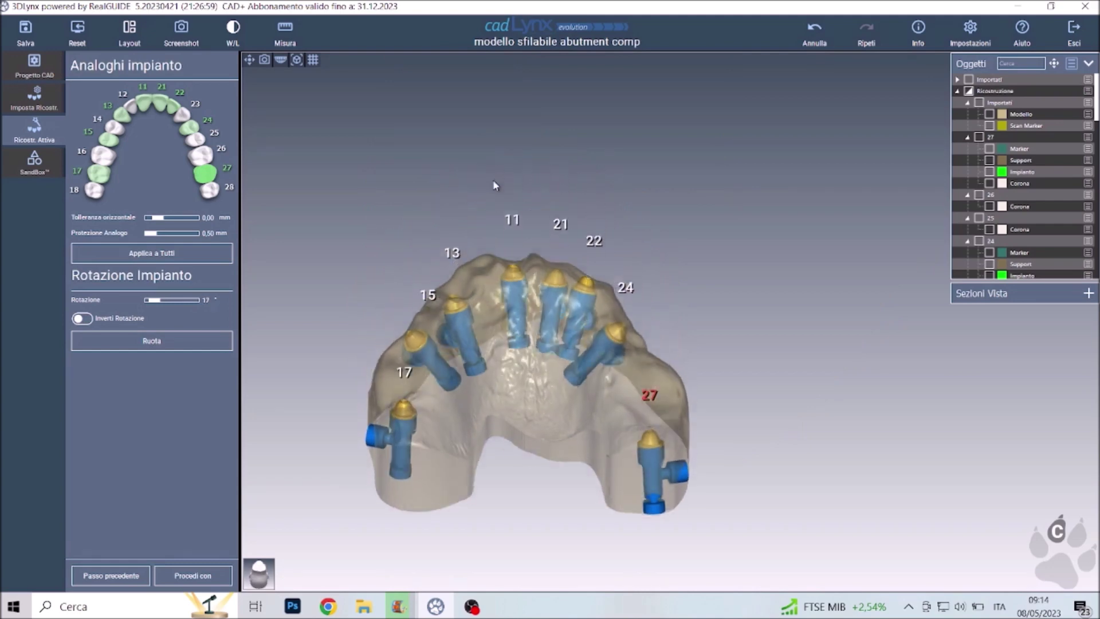
{"action": "left_click", "coordinate": [196, 575]}
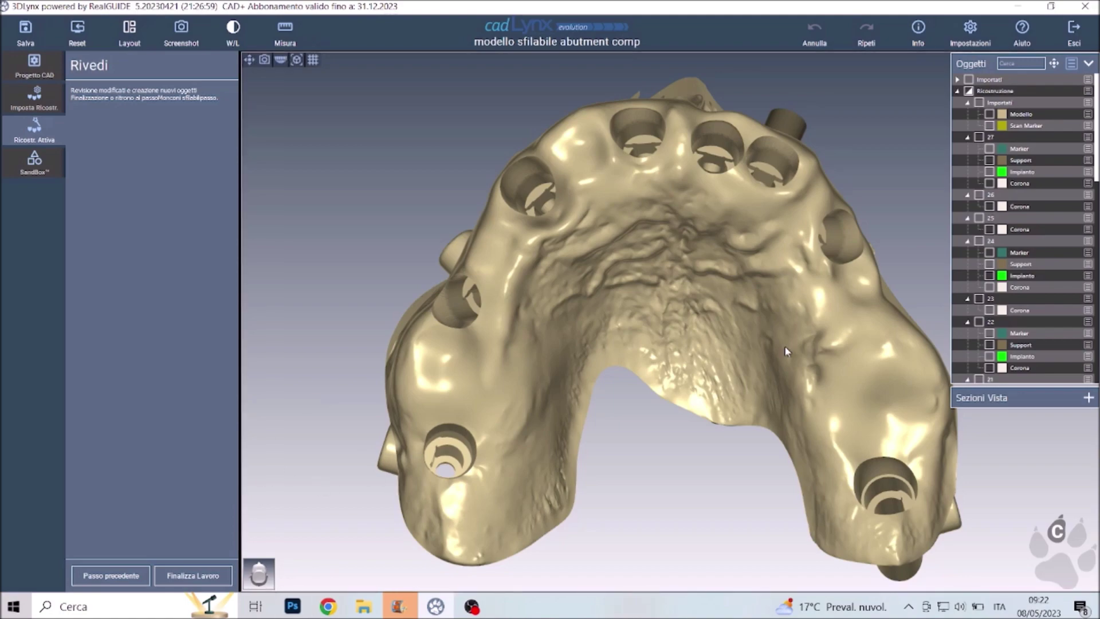
- Orbit and zoom the finished upper model to inspect its side, base and analog sockets
{"action": "left_click_drag", "start_coordinate": [786, 351], "coordinate": [544, 492]}
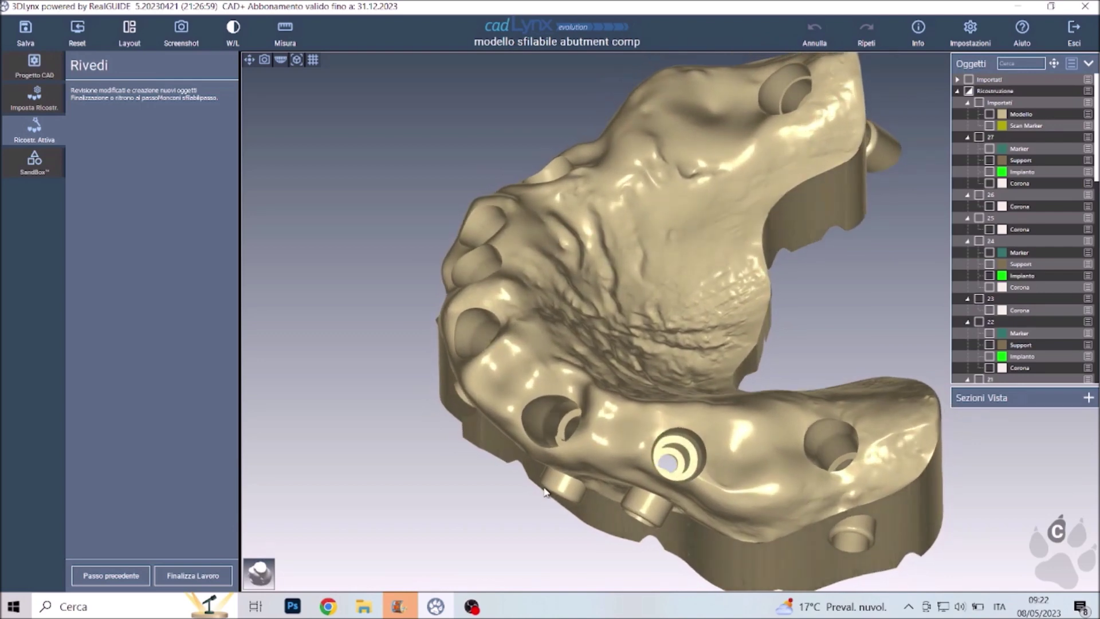
{"action": "scroll", "coordinate": [618, 506], "scroll_direction": "down", "scroll_amount": 3}
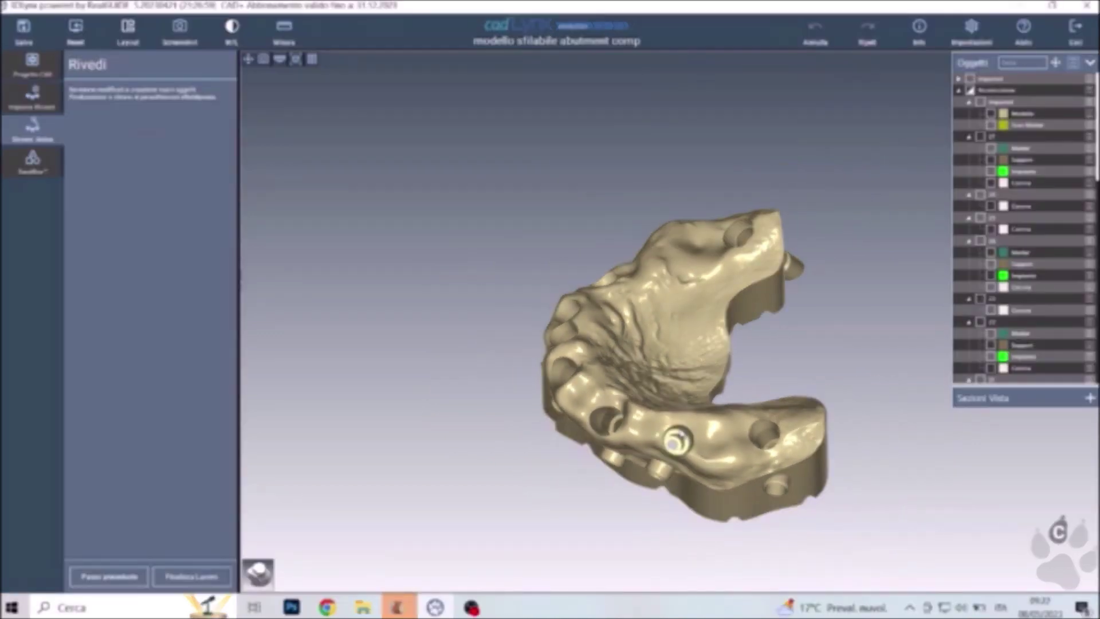